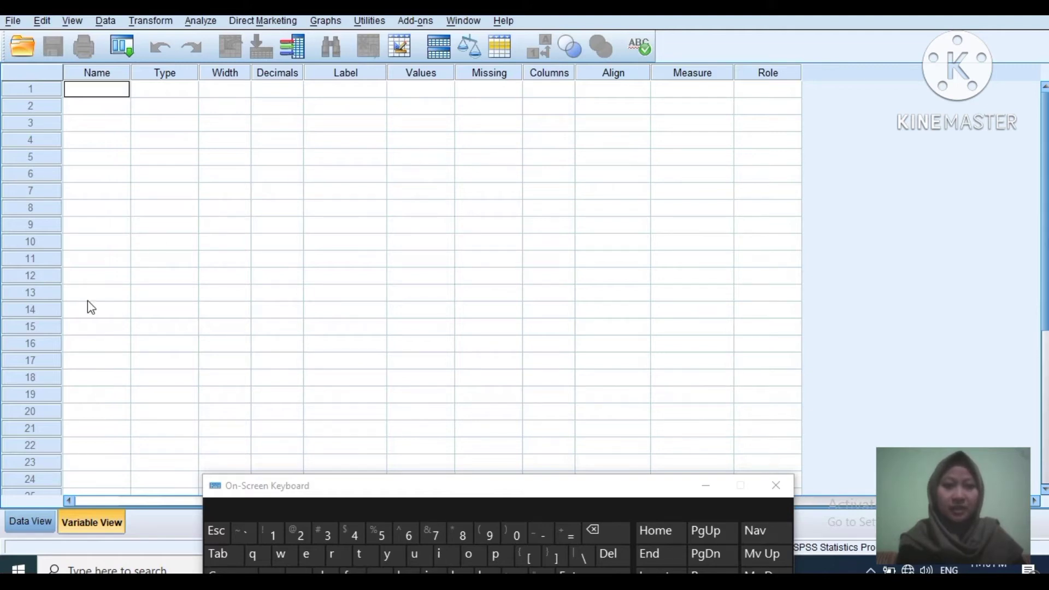
click(9, 527)
click(82, 531)
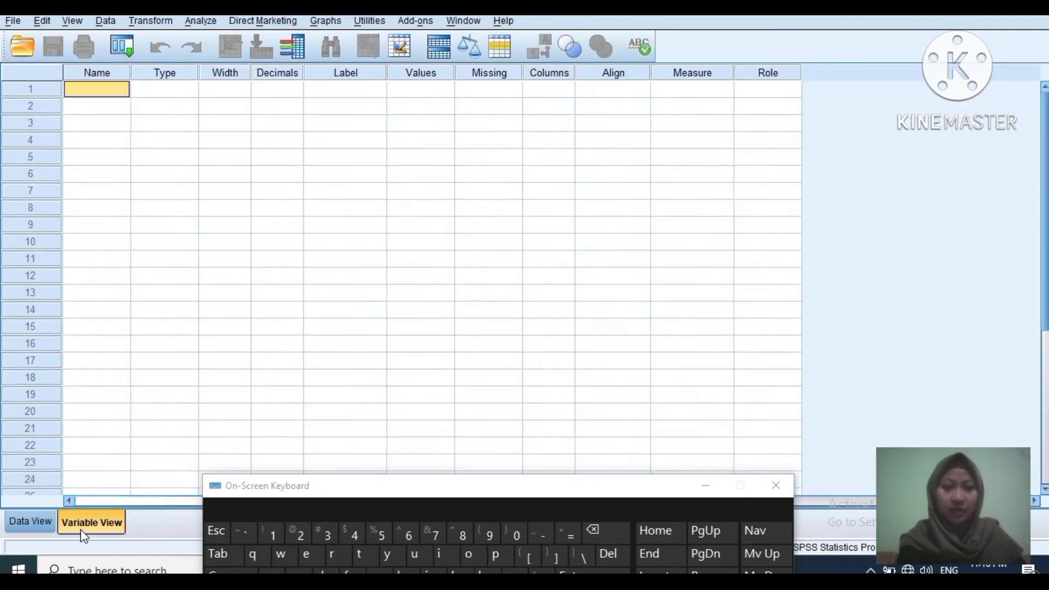
click(36, 519)
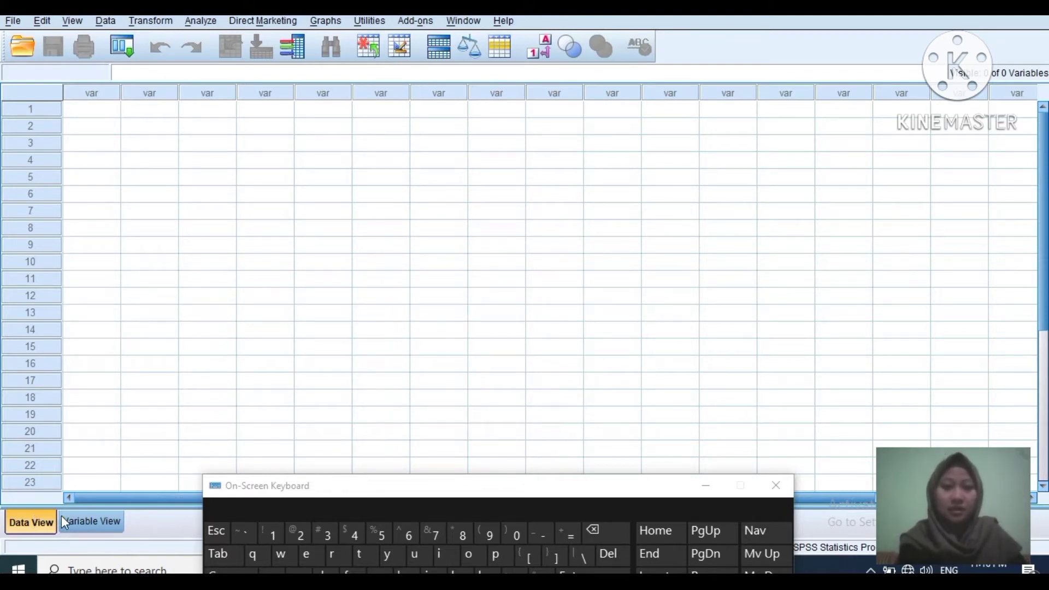
click(77, 523)
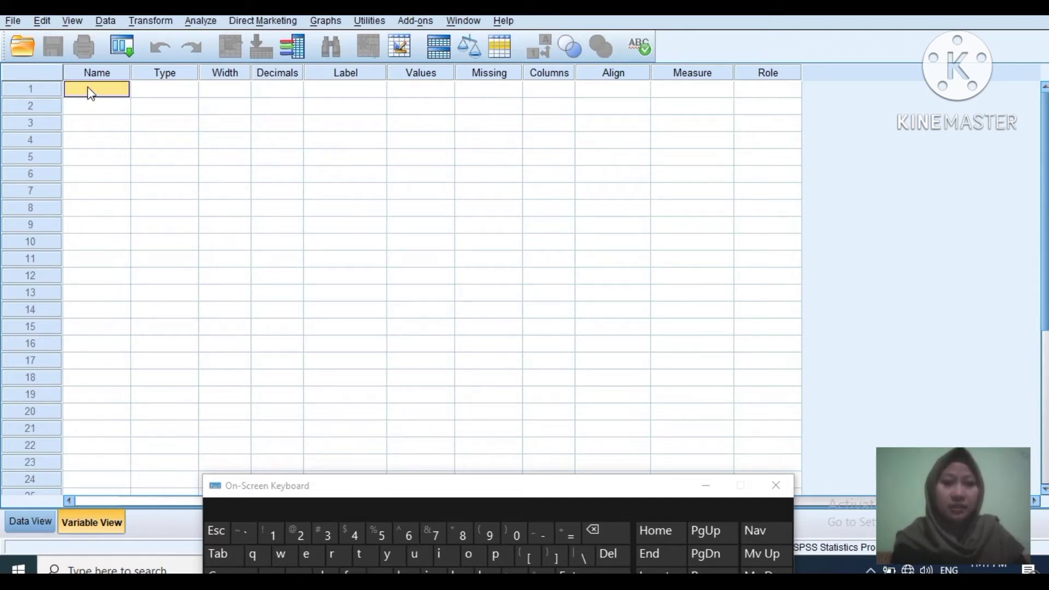
- Define the first variable in row 1 with the name jenis_kelamin
text(jenis_)
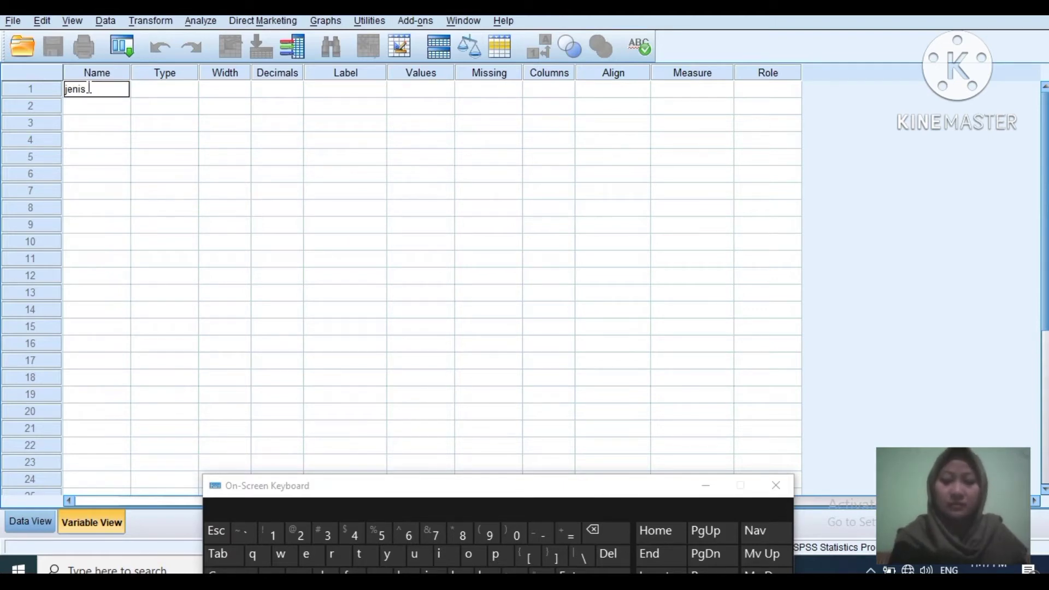
key(shift)
text(_)
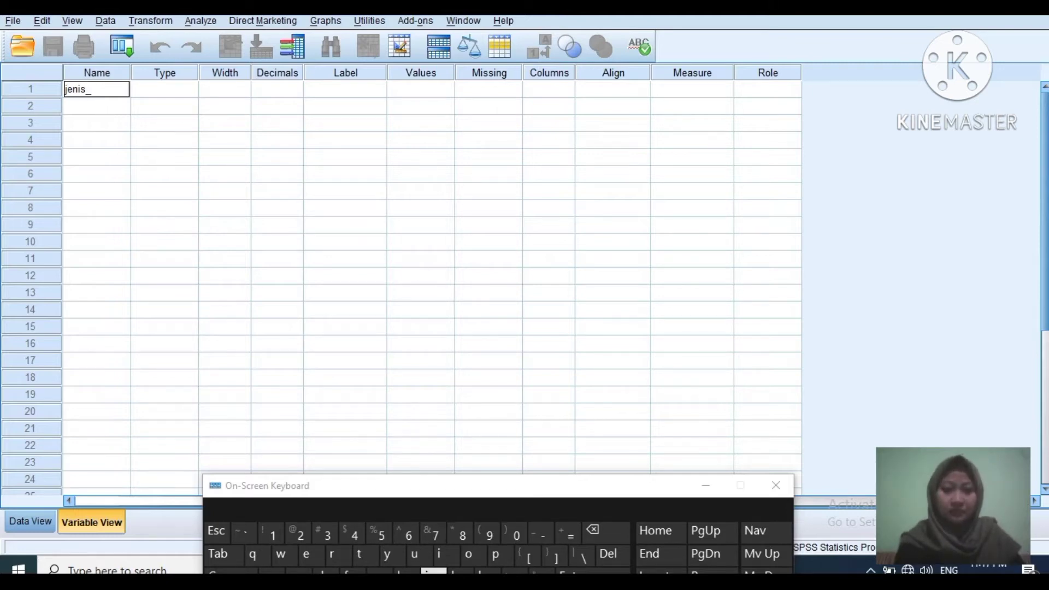
text(kel)
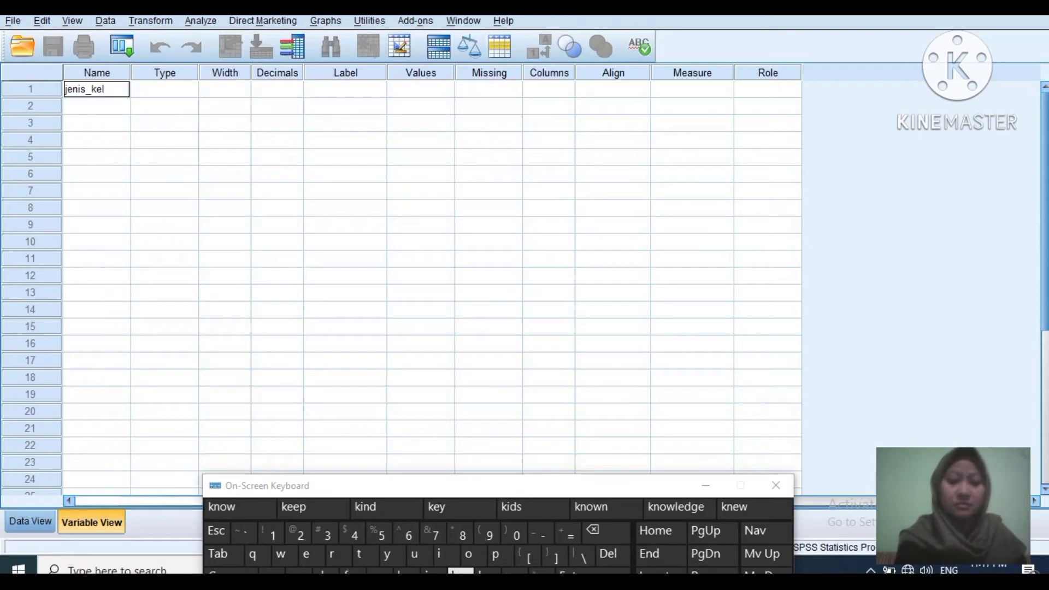
text(amin)
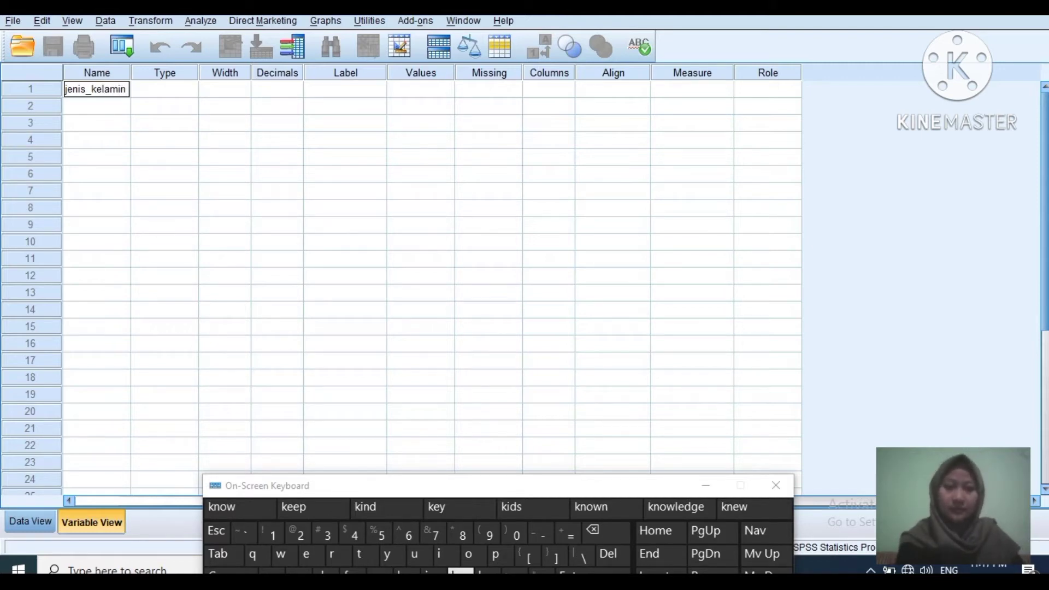
key(Tab)
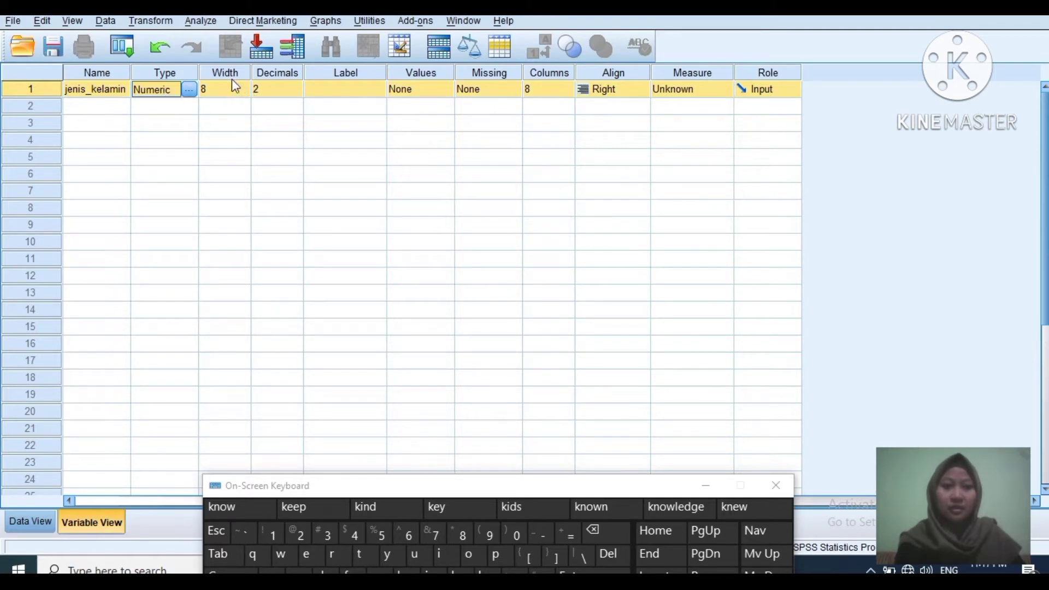
- Set the number of decimals for the jenis_kelamin variable to 0
click(284, 87)
key(BackSpace)
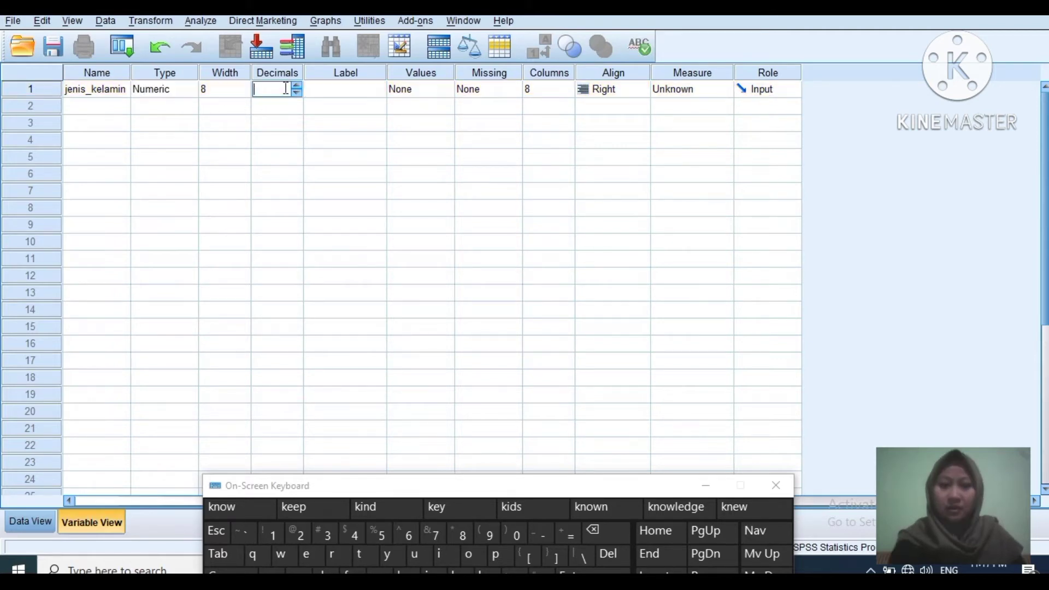
text(0)
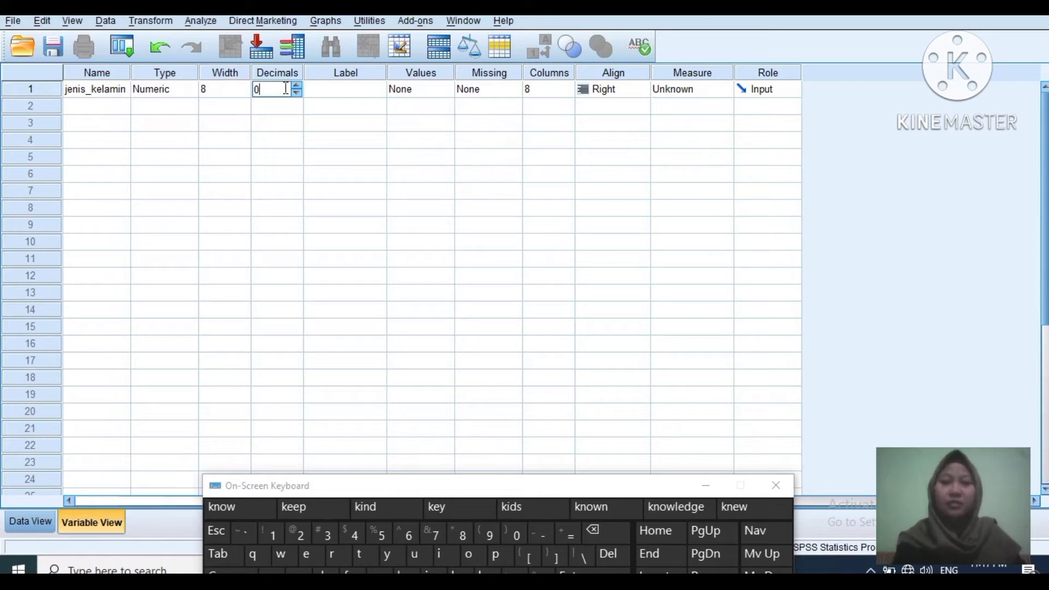
- Add a value label to jenis_kelamin that assigns value 1 to "pria"
click(409, 88)
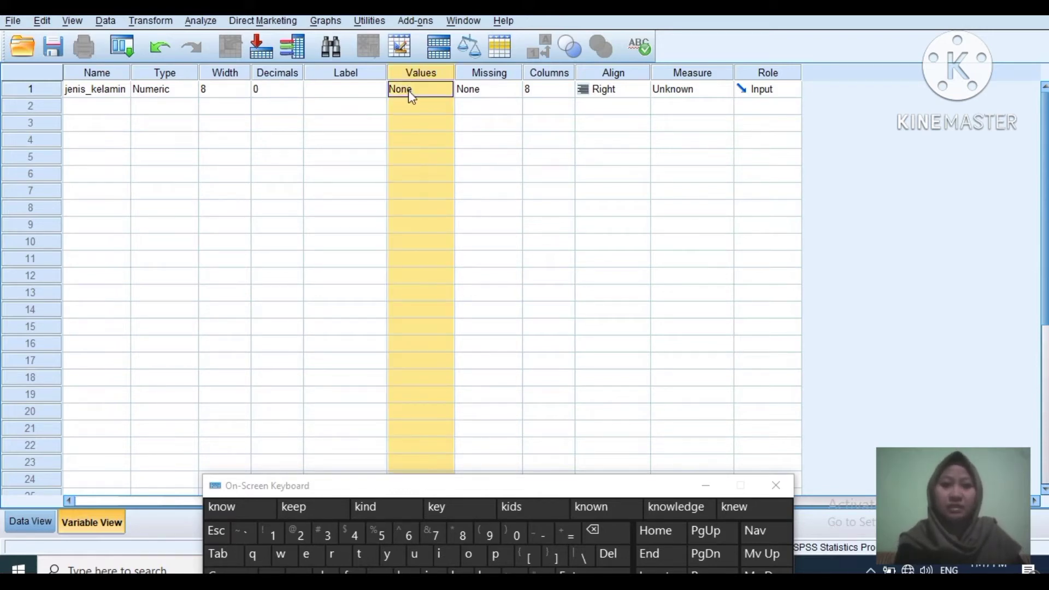
click(408, 90)
click(445, 89)
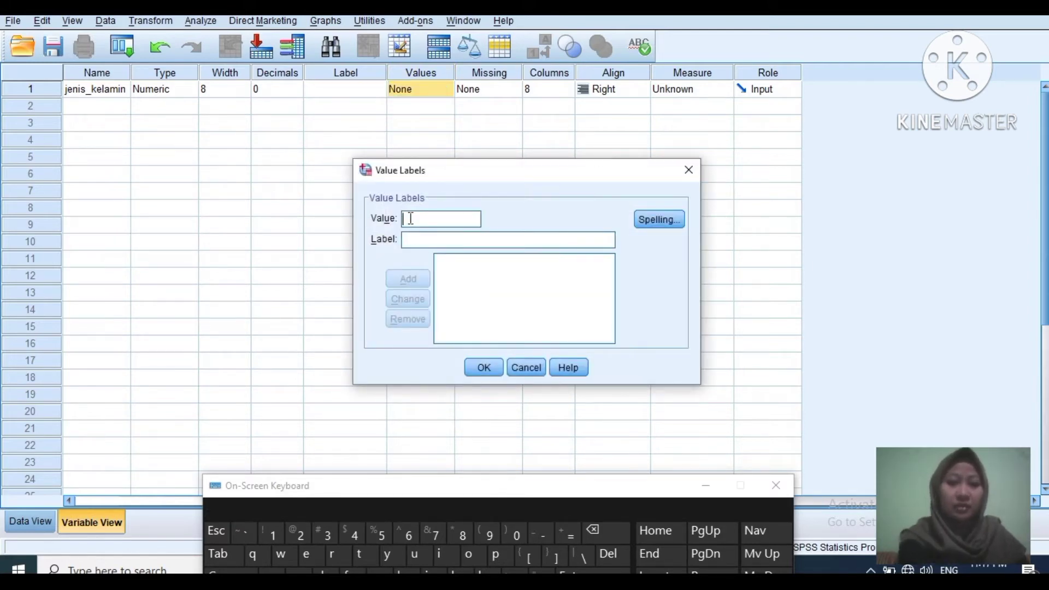
text(1)
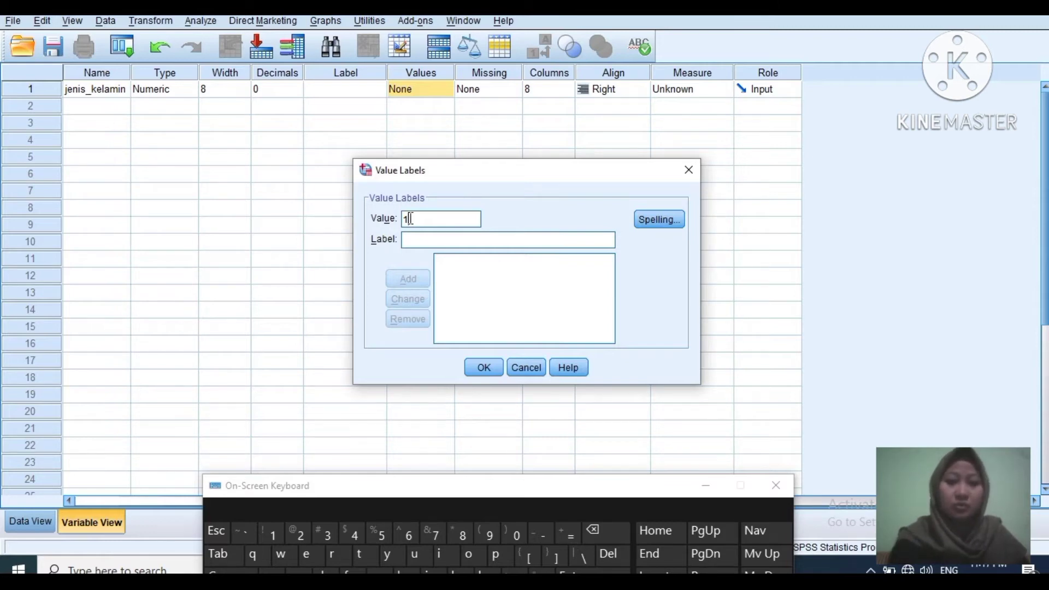
click(406, 243)
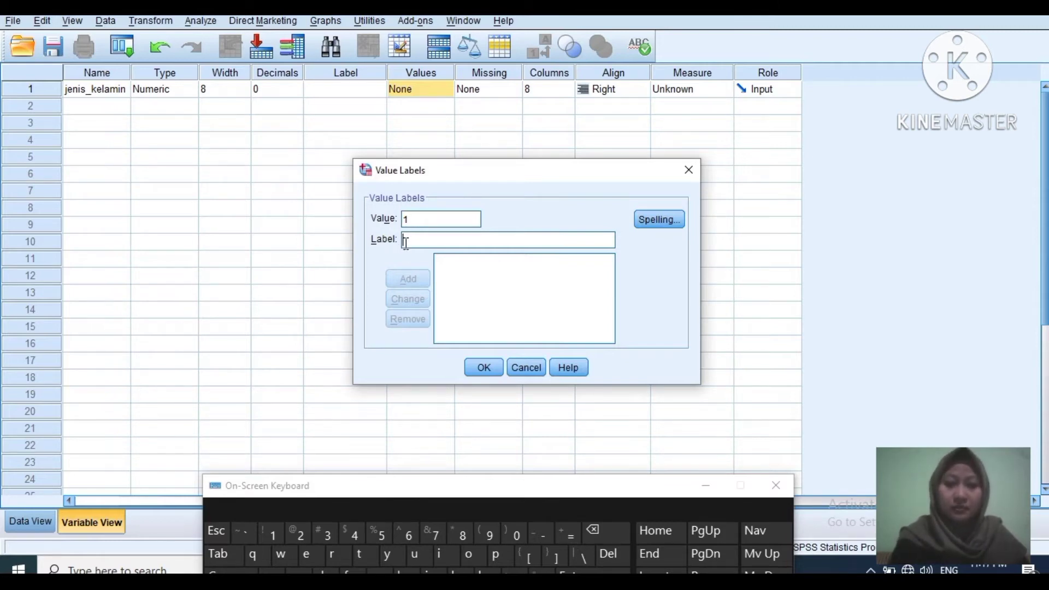
text(pria)
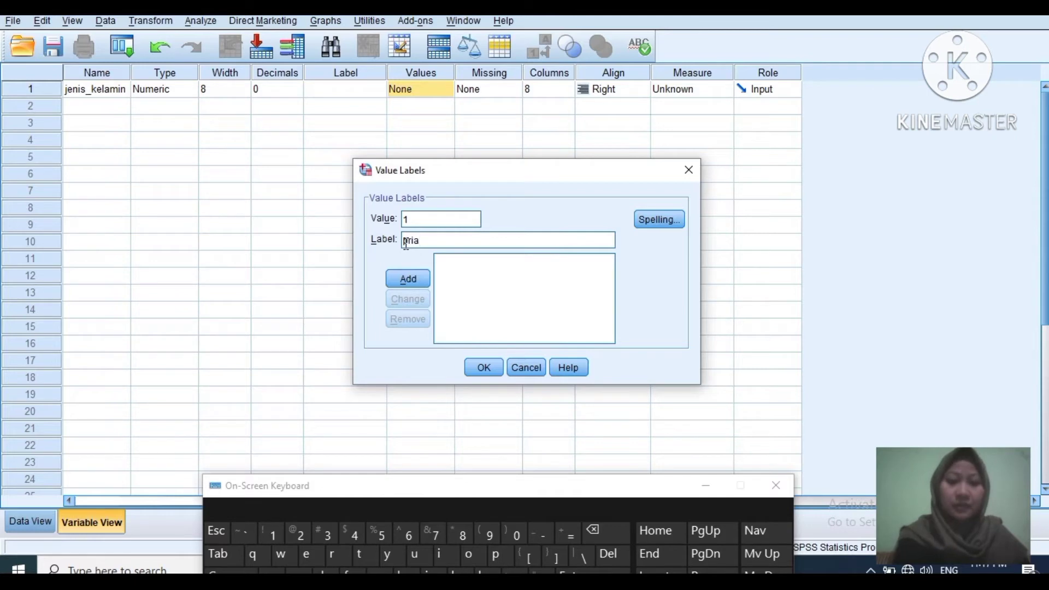
click(406, 271)
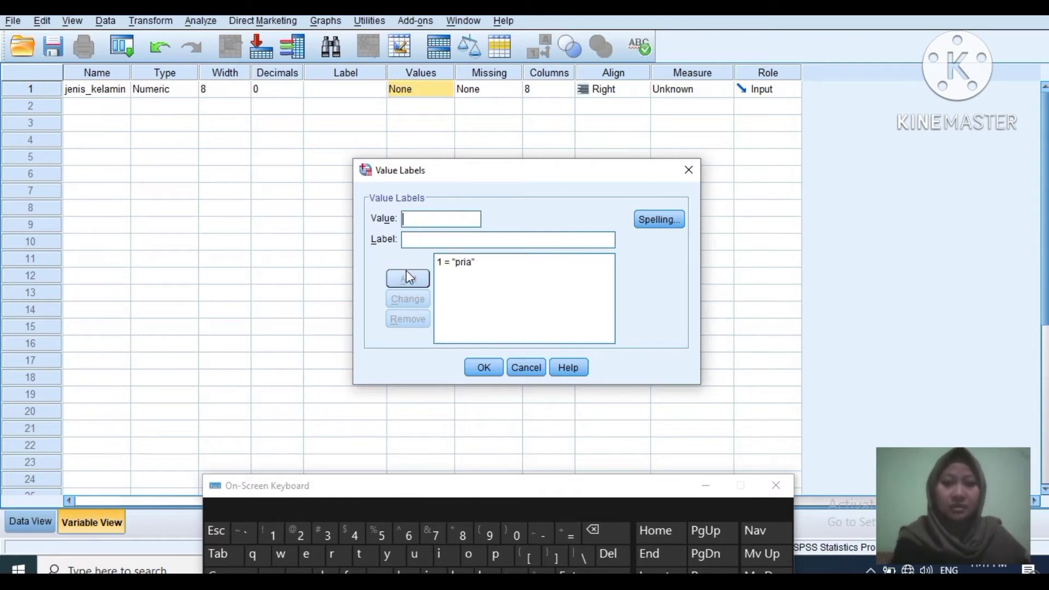
- Add the value label 2 = "wanita" to jenis_kelamin and set the variable's measure to Scale
text(2)
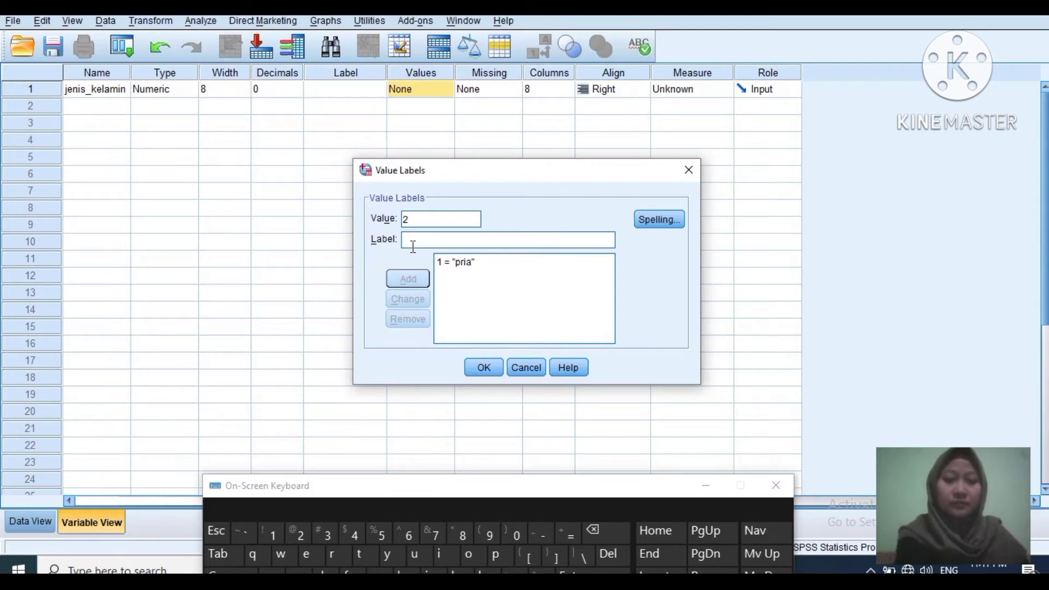
text(wanita)
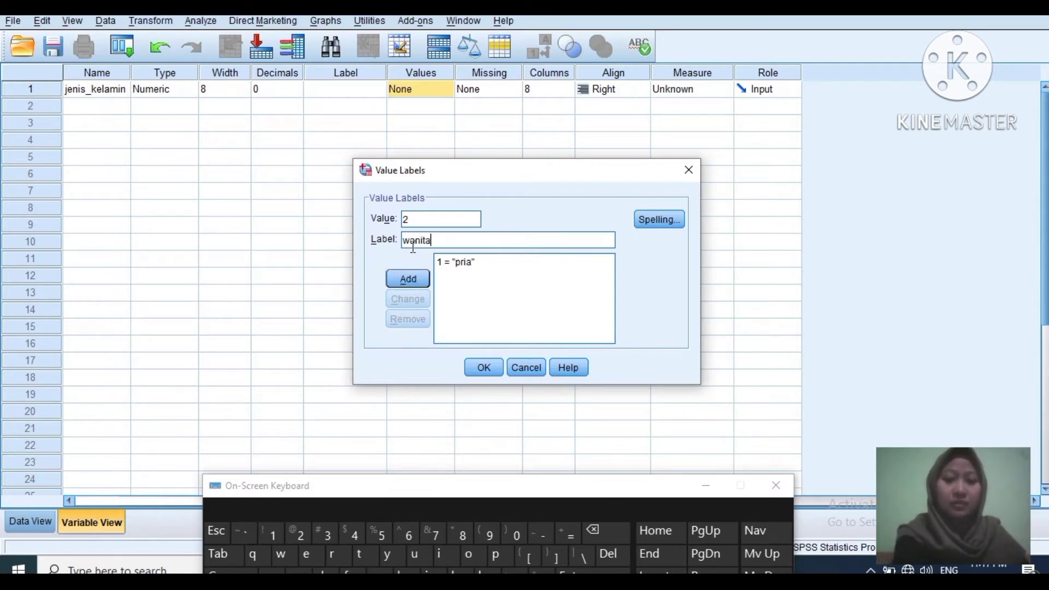
click(409, 284)
click(484, 367)
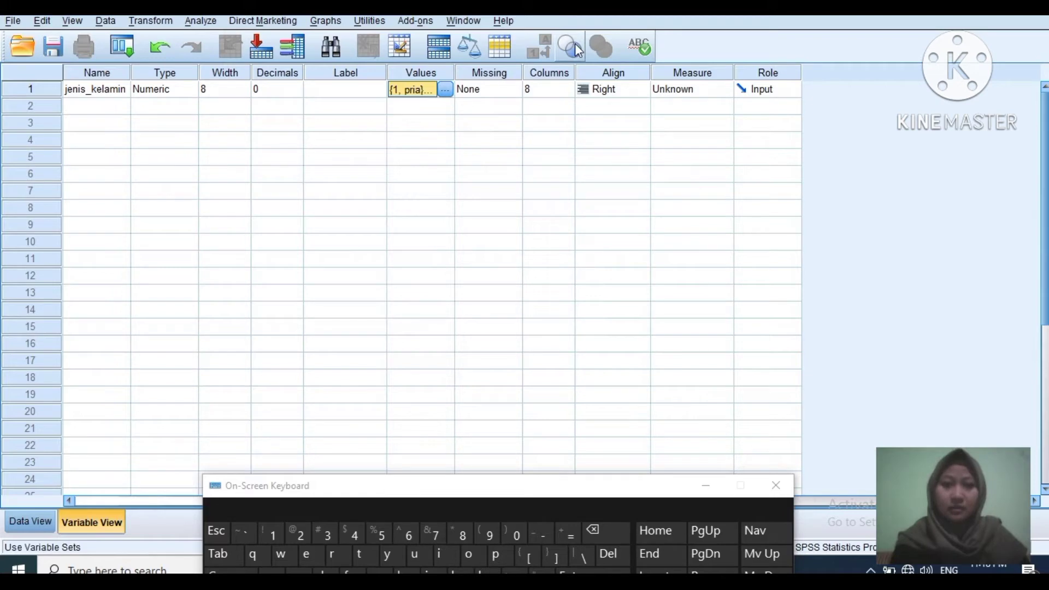
click(680, 97)
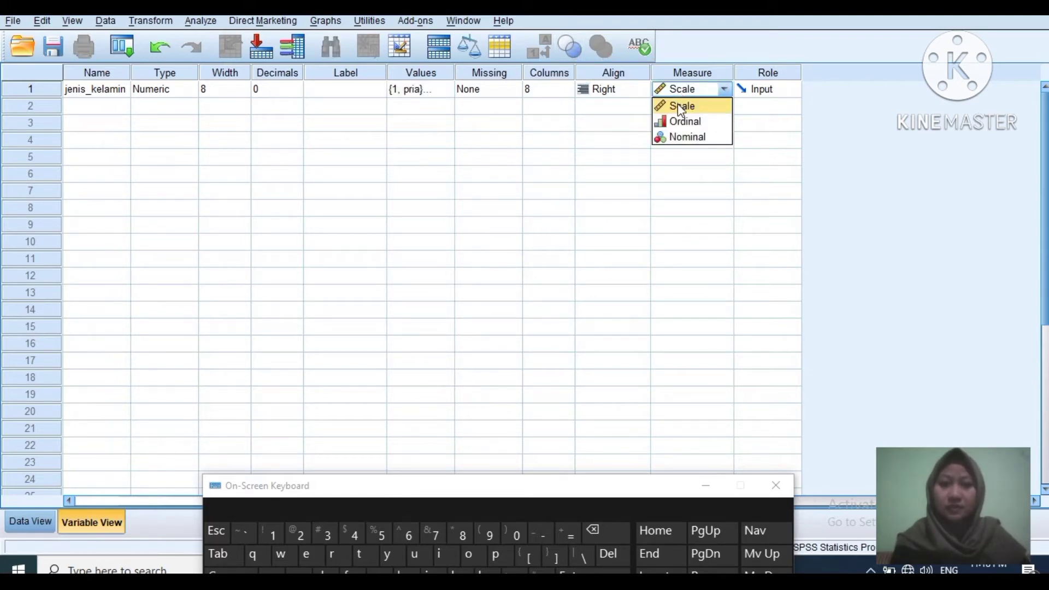
click(680, 106)
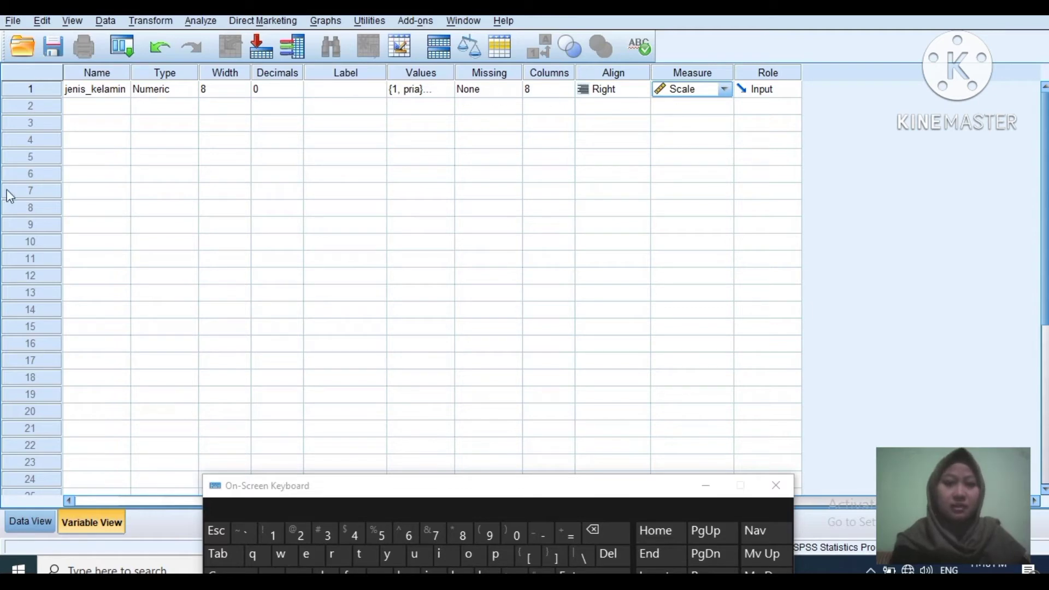
- Define a second variable in row 2 with the name nilai_statistika
click(80, 108)
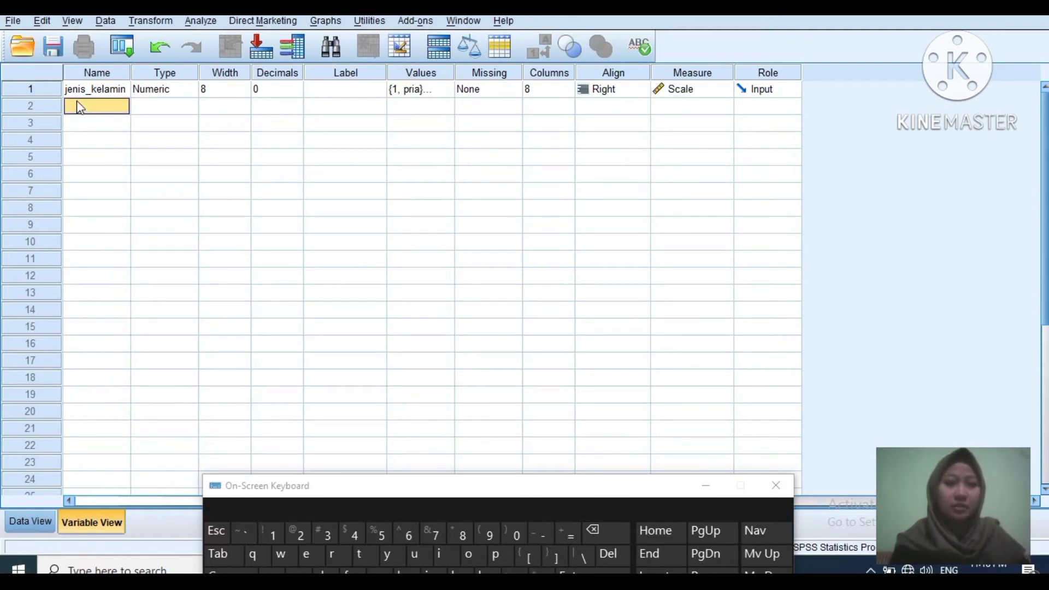
text(nilai)
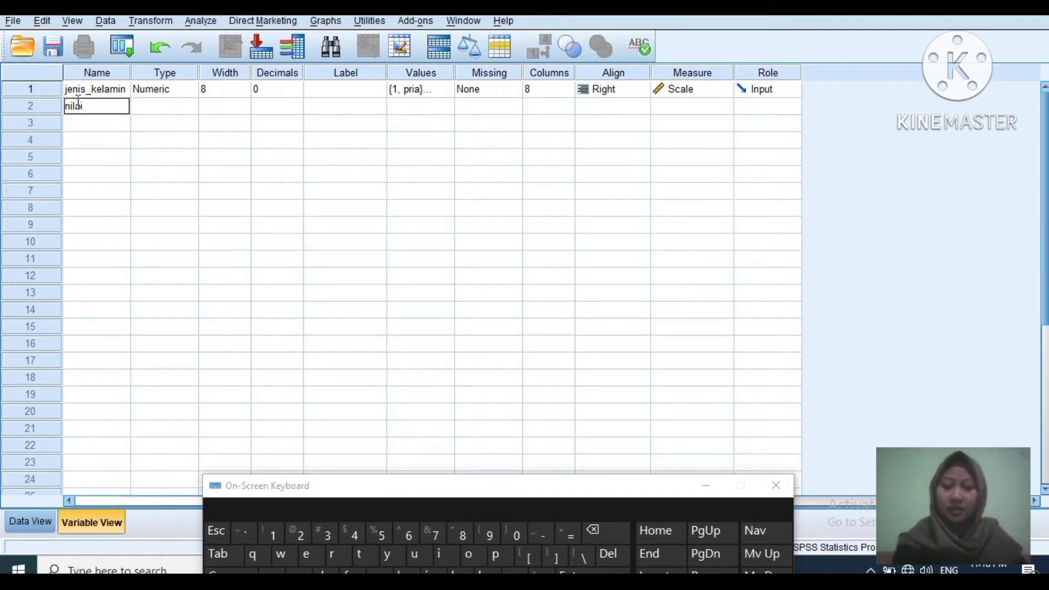
text(_)
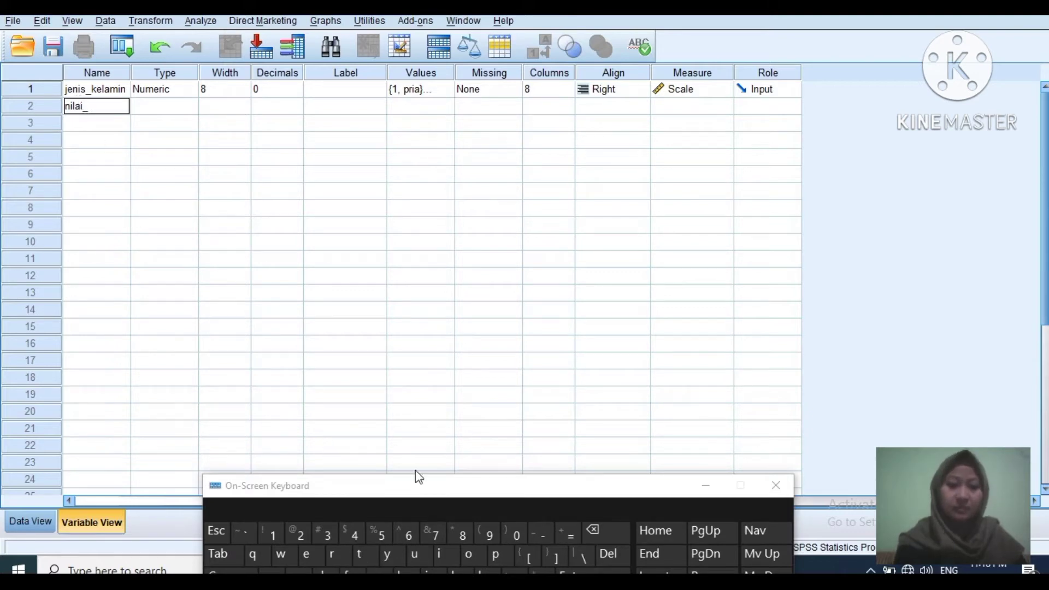
text(stat)
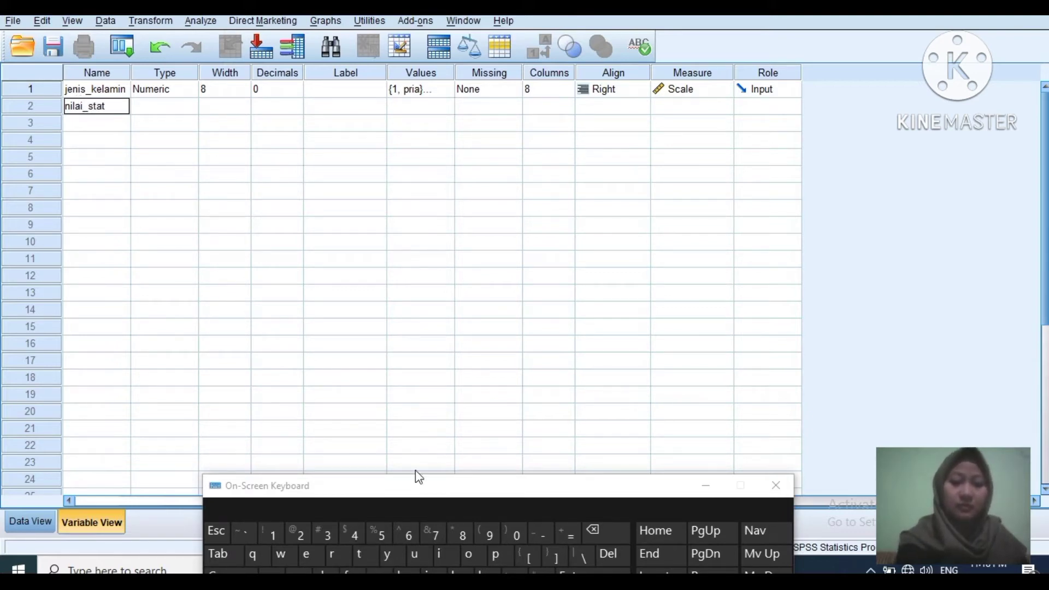
text(isy)
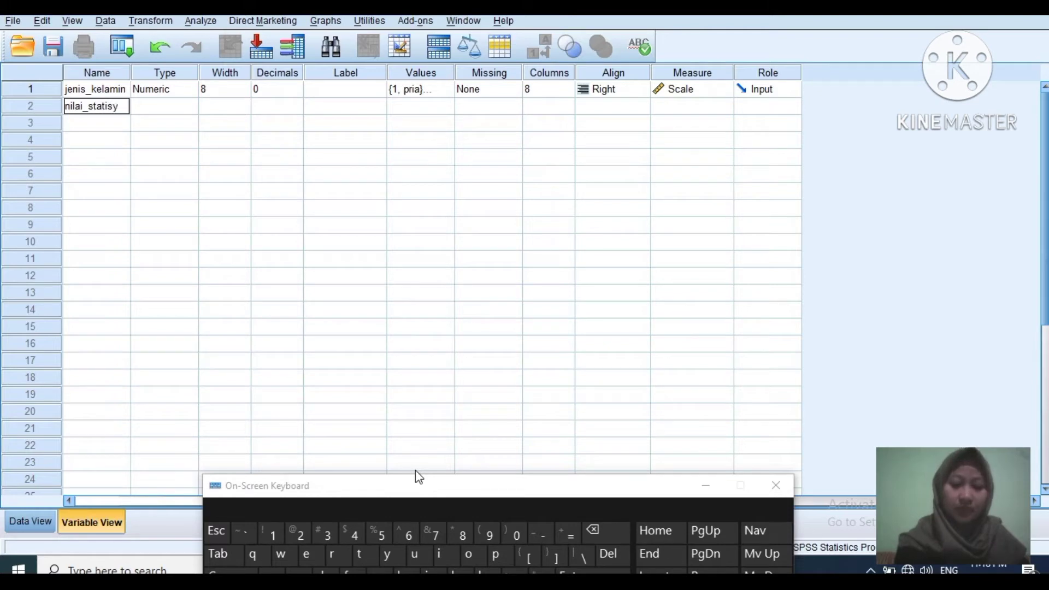
key(BackSpace)
text(t)
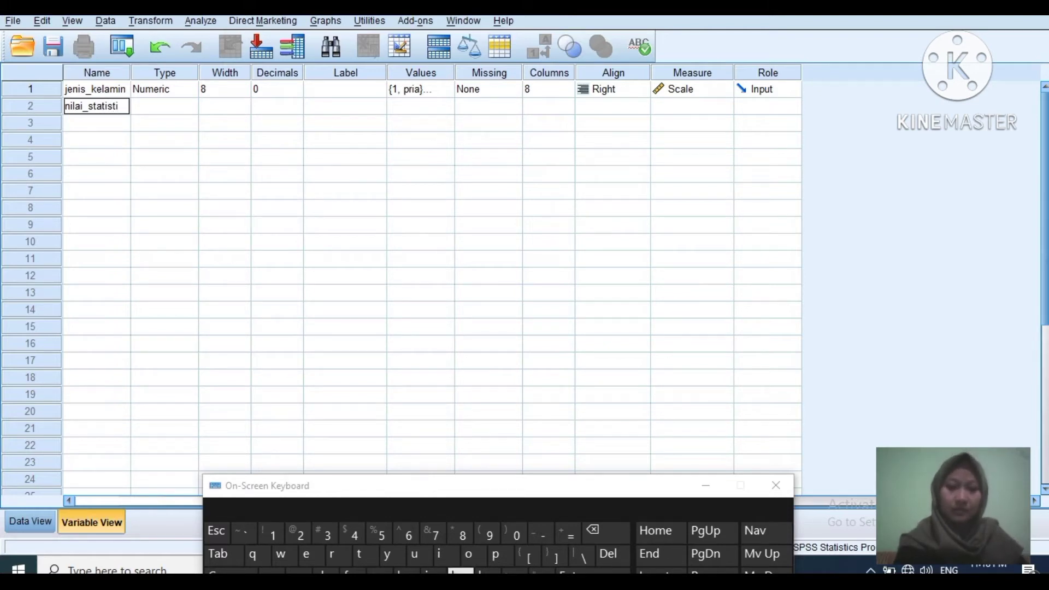
text(i)
click(461, 572)
text(a)
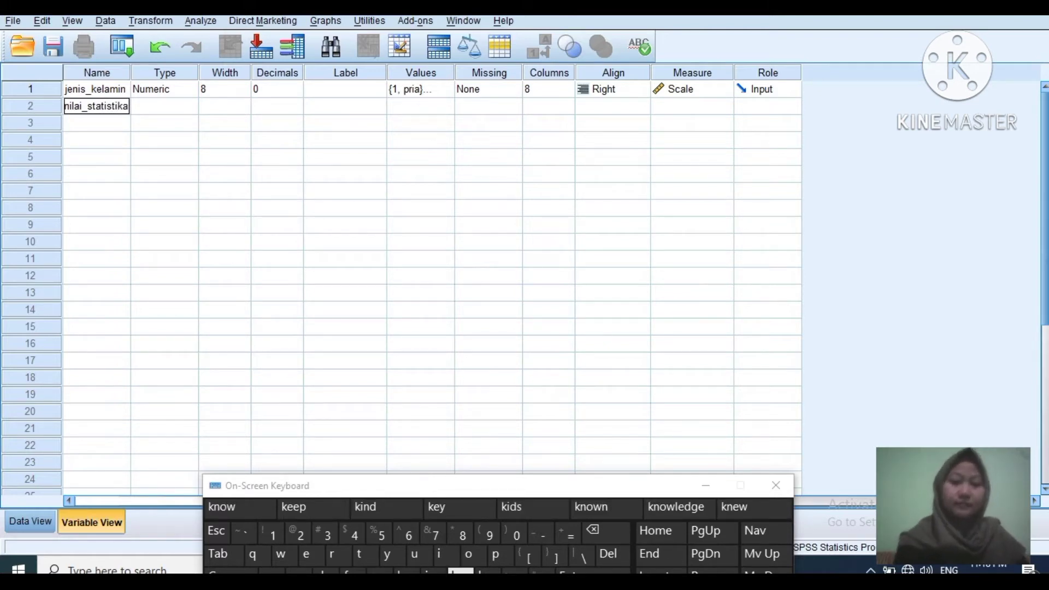
key(Return)
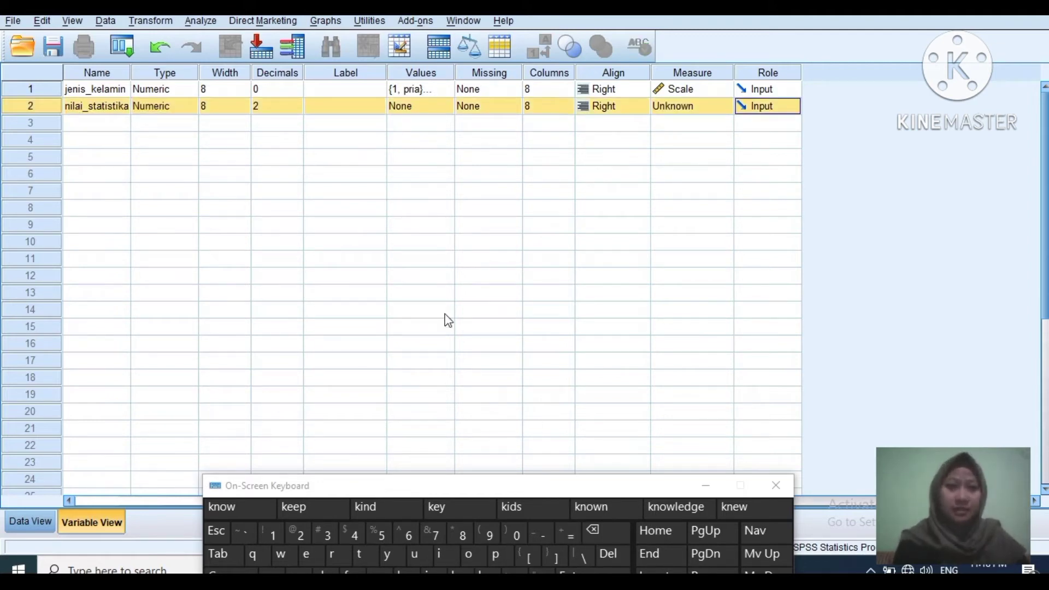
- Set the nilai_statistika variable to 0 decimals and its measure to Scale
click(264, 111)
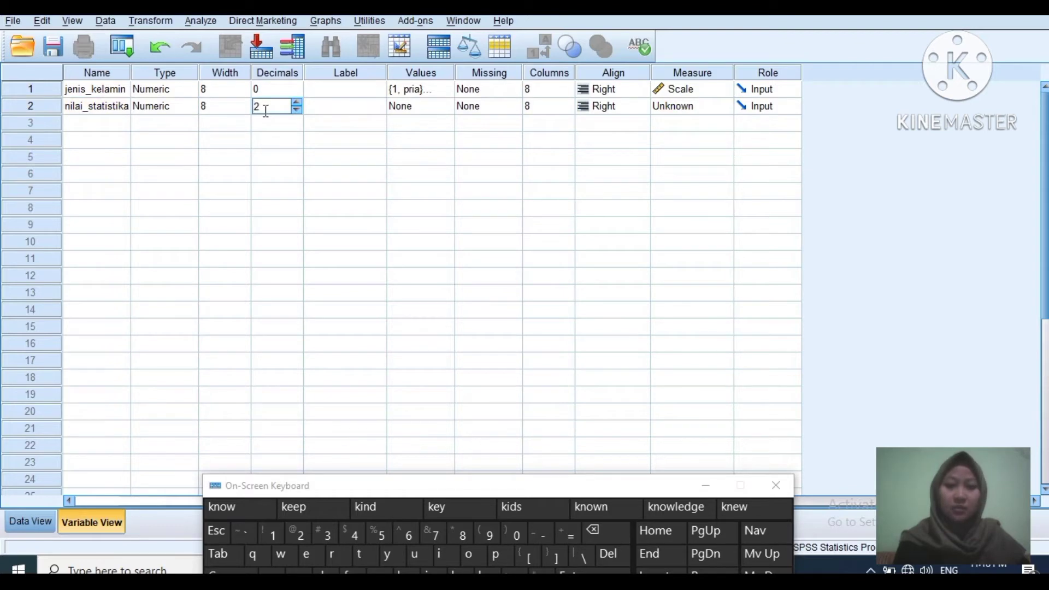
key(BackSpace)
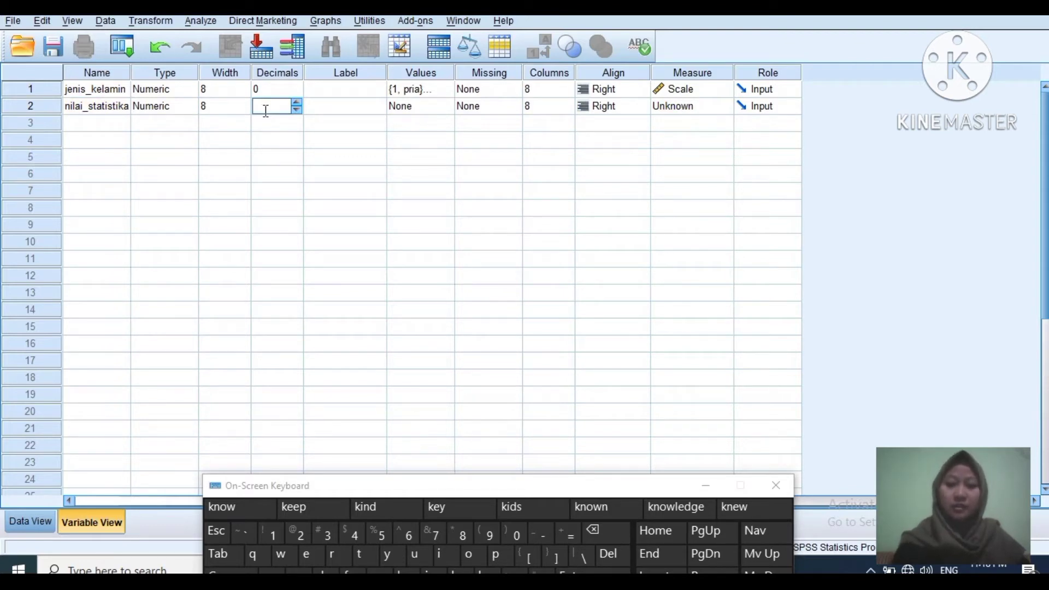
text(0)
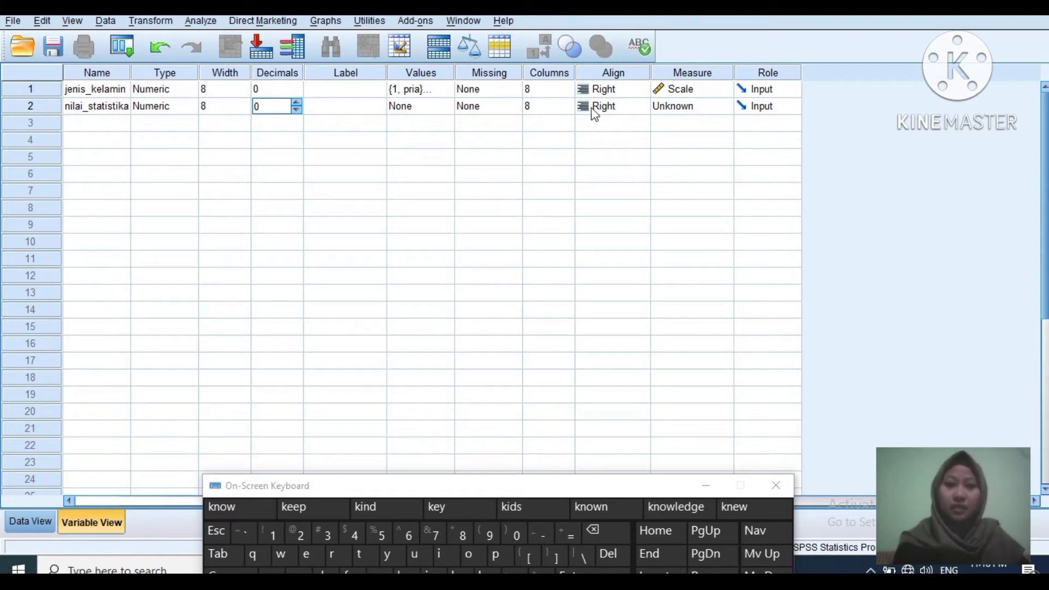
click(675, 114)
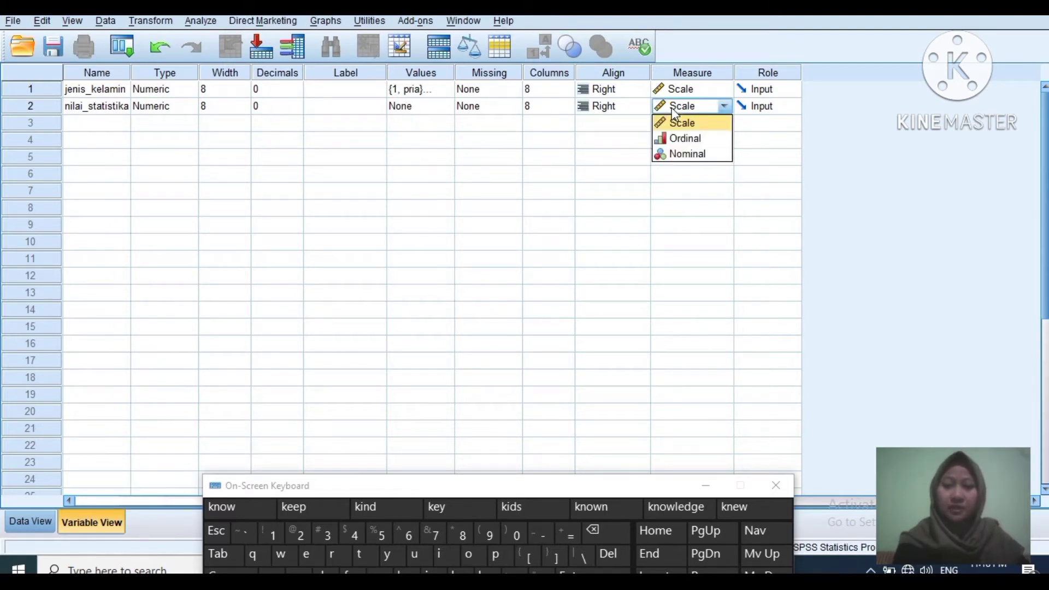
click(697, 123)
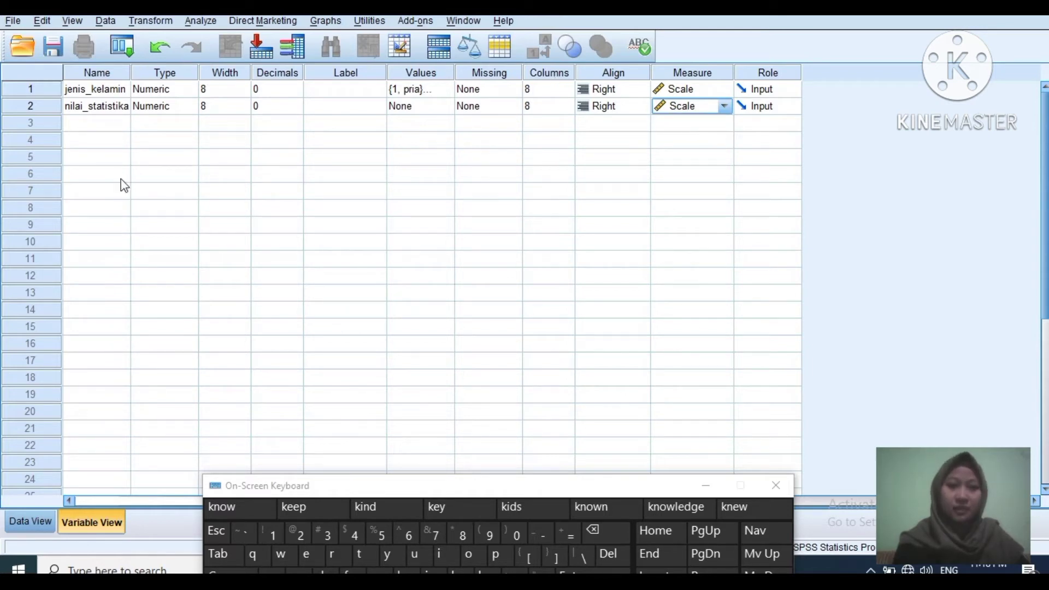
- Enter the first two cases in the data sheet: jenis_kelamin 1 with nilai_statistika 45, and jenis_kelamin 2 with nilai_statistika 65
click(31, 522)
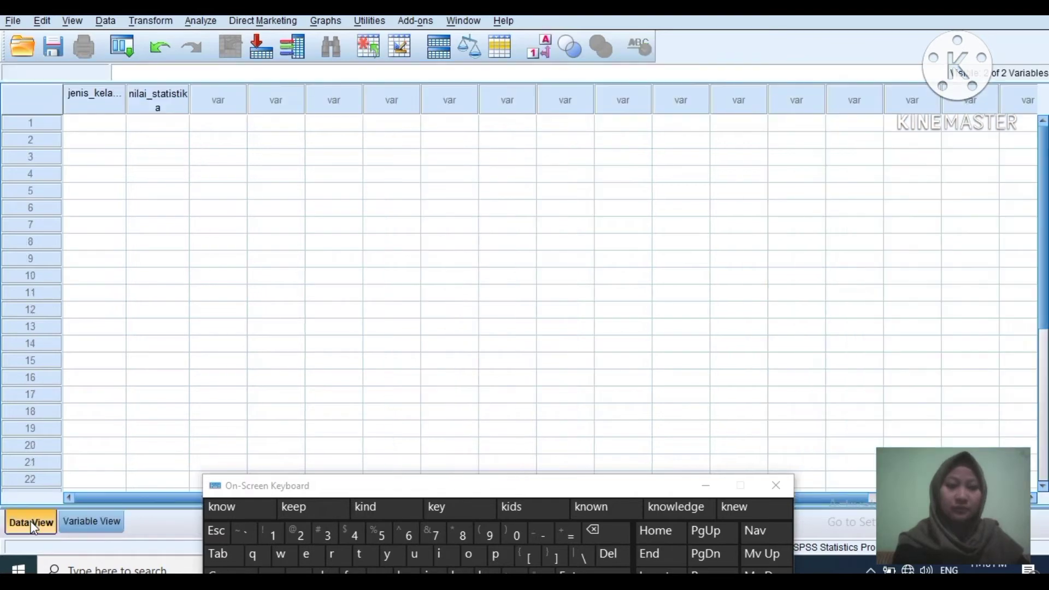
click(95, 124)
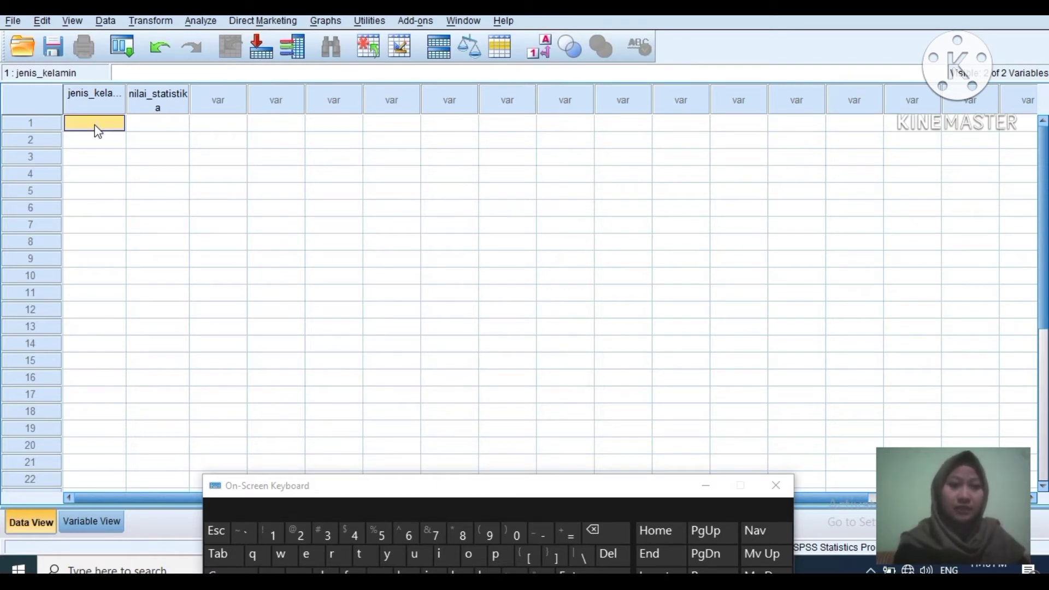
text(1)
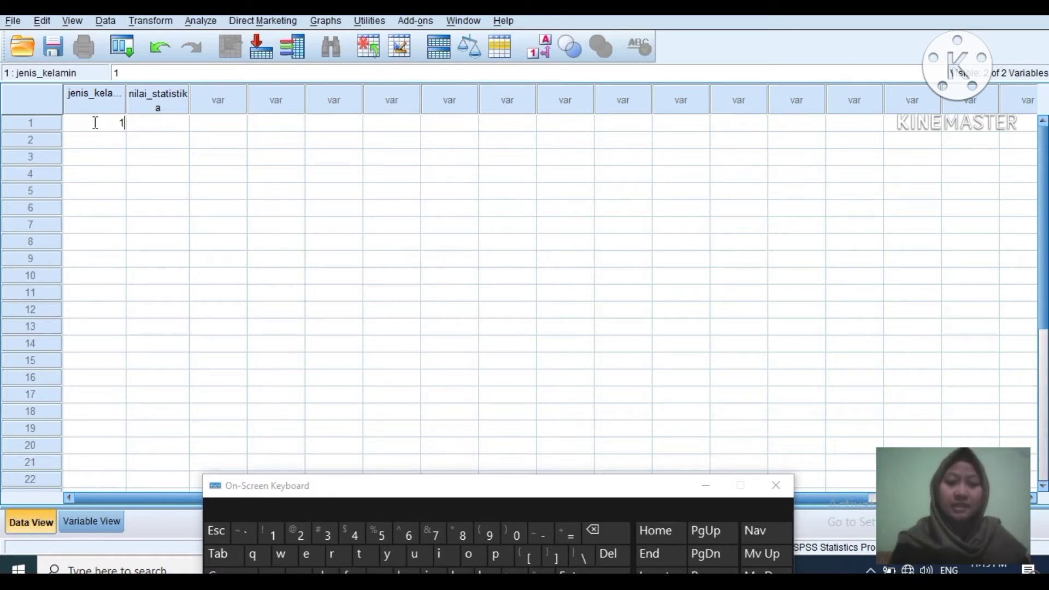
click(134, 125)
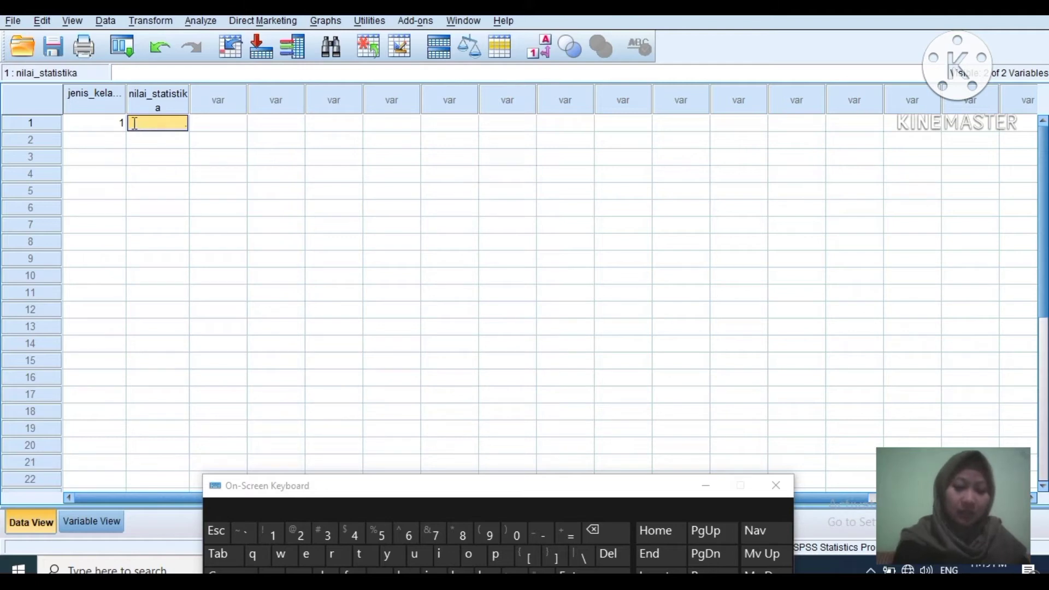
text(45)
click(119, 145)
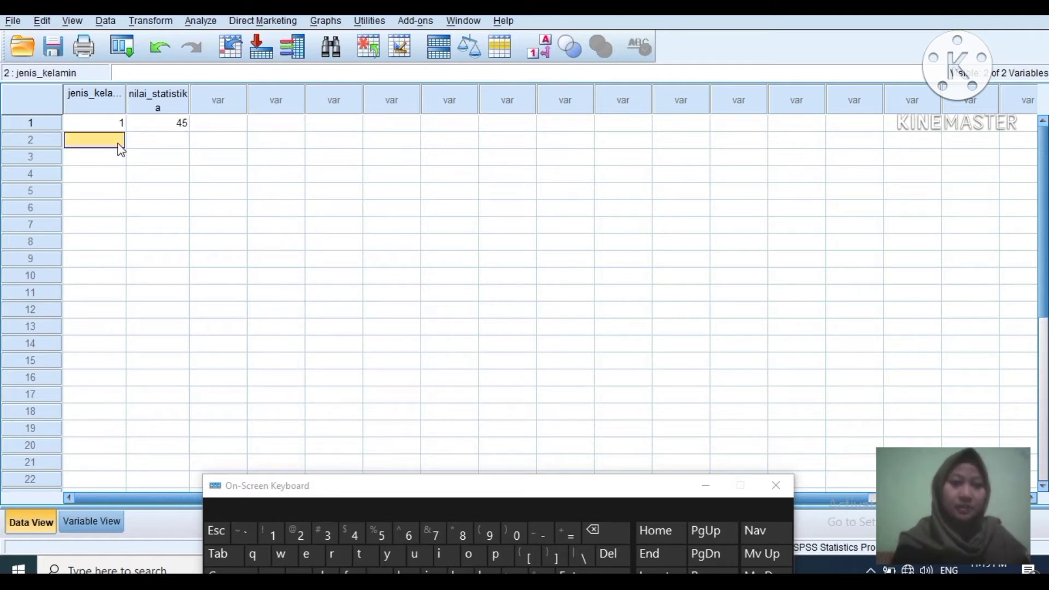
text(2)
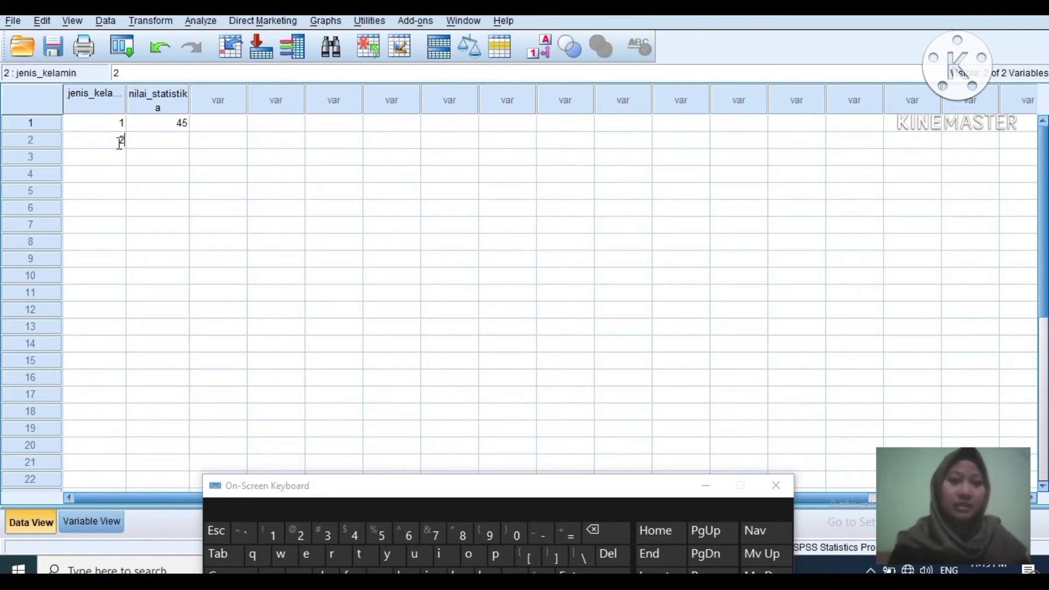
click(131, 146)
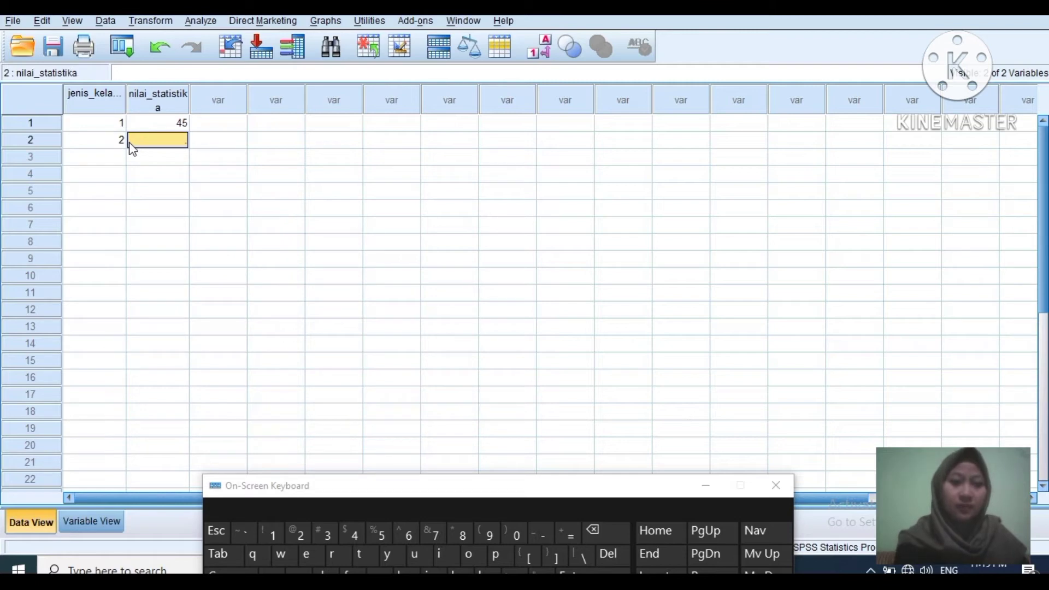
text(5)
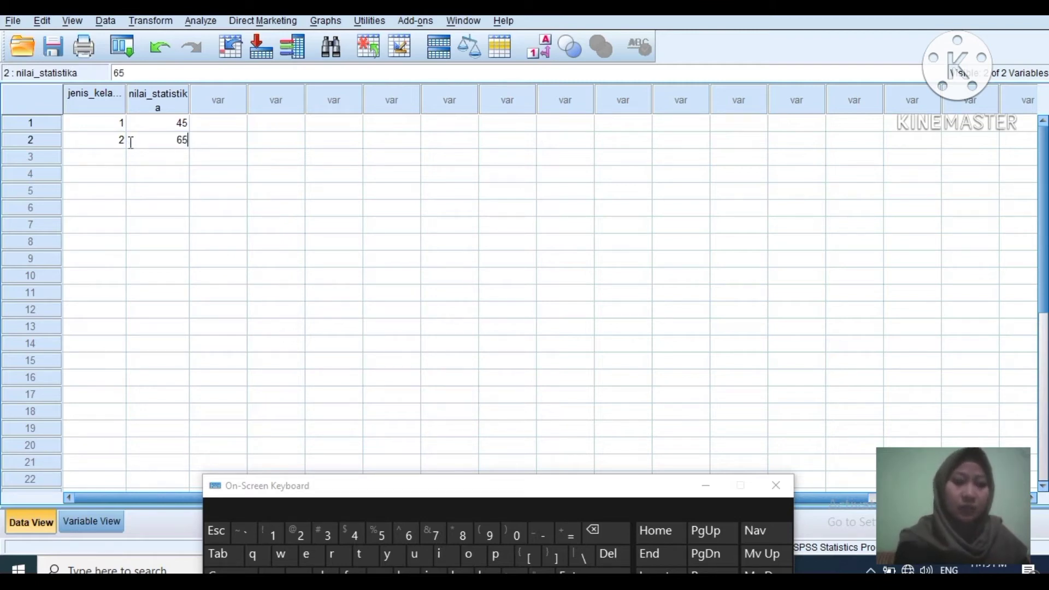
- Enter cases 3 and 4 with jenis_kelamin 2 for both and nilai_statistika values 48 and 92
click(117, 158)
text(2)
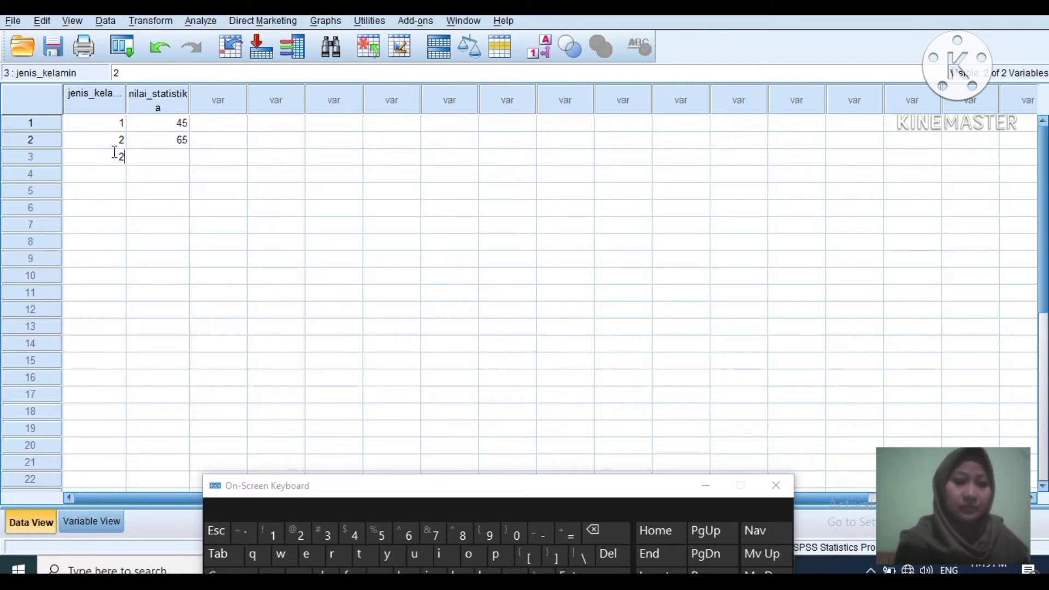
click(136, 162)
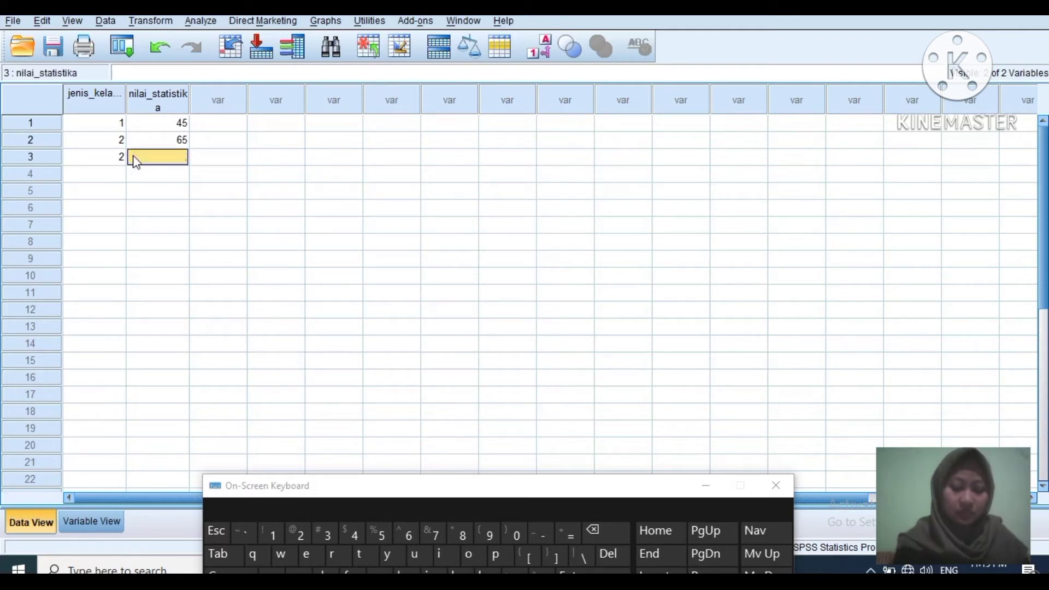
text(48)
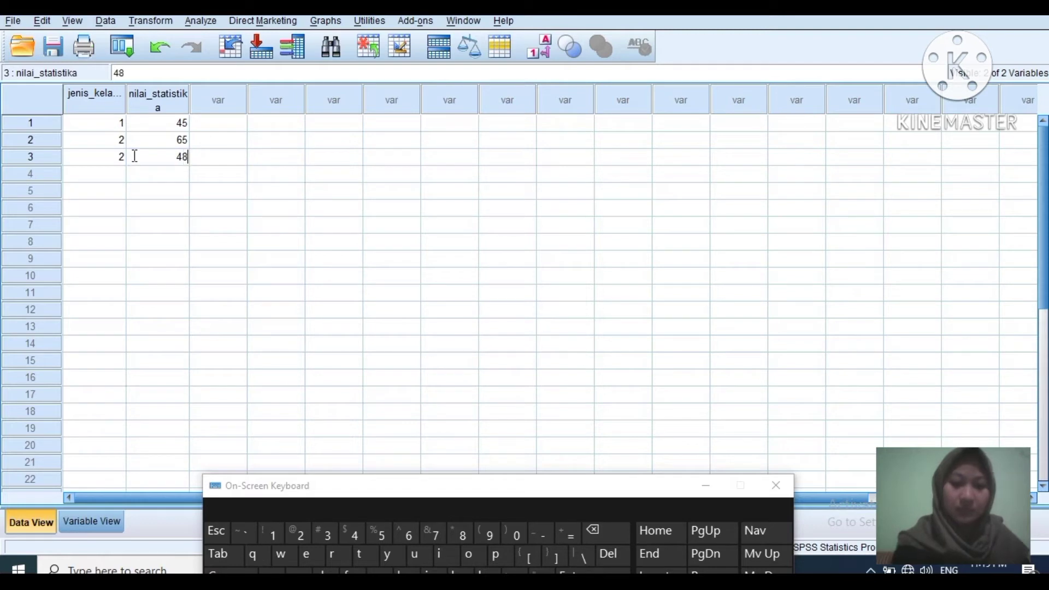
click(115, 173)
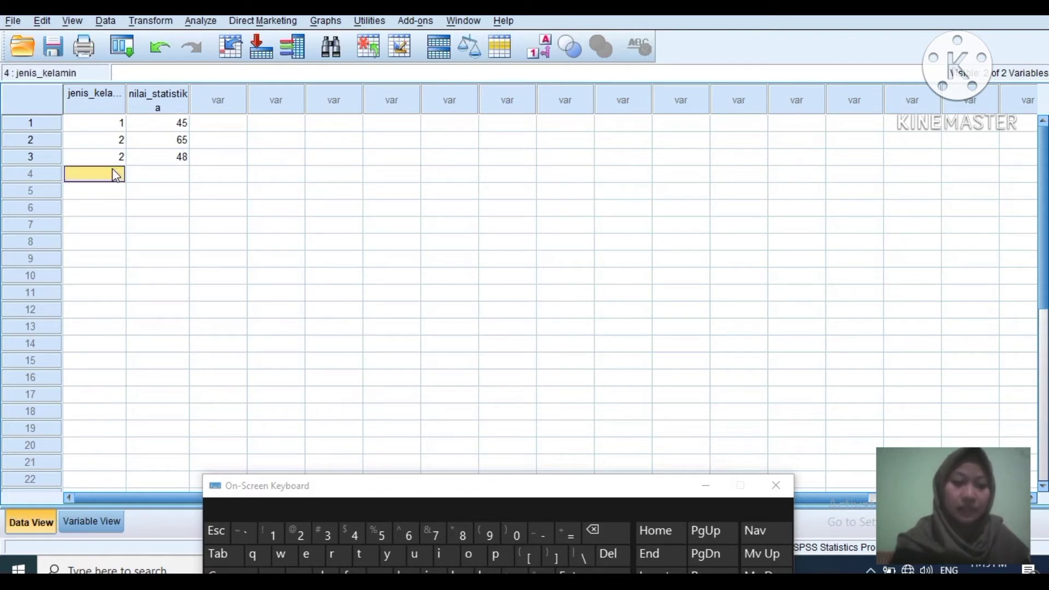
text(2)
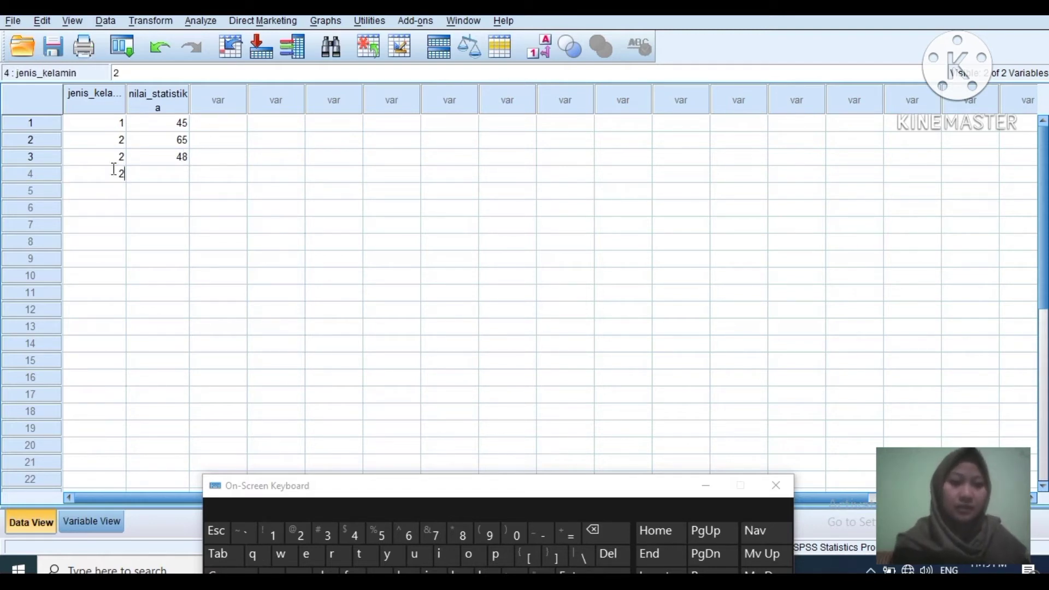
click(145, 181)
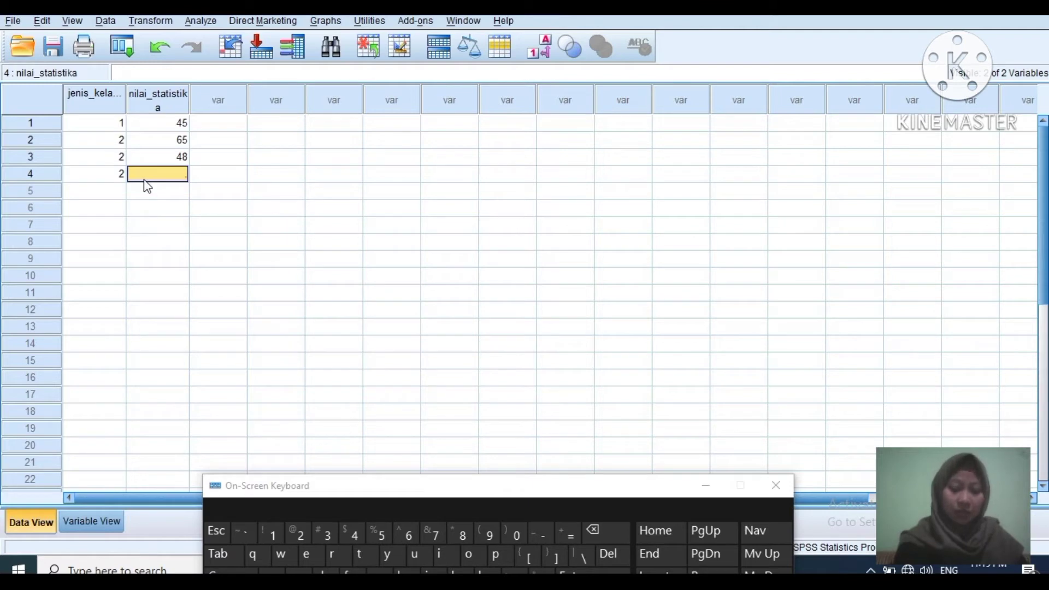
text(92)
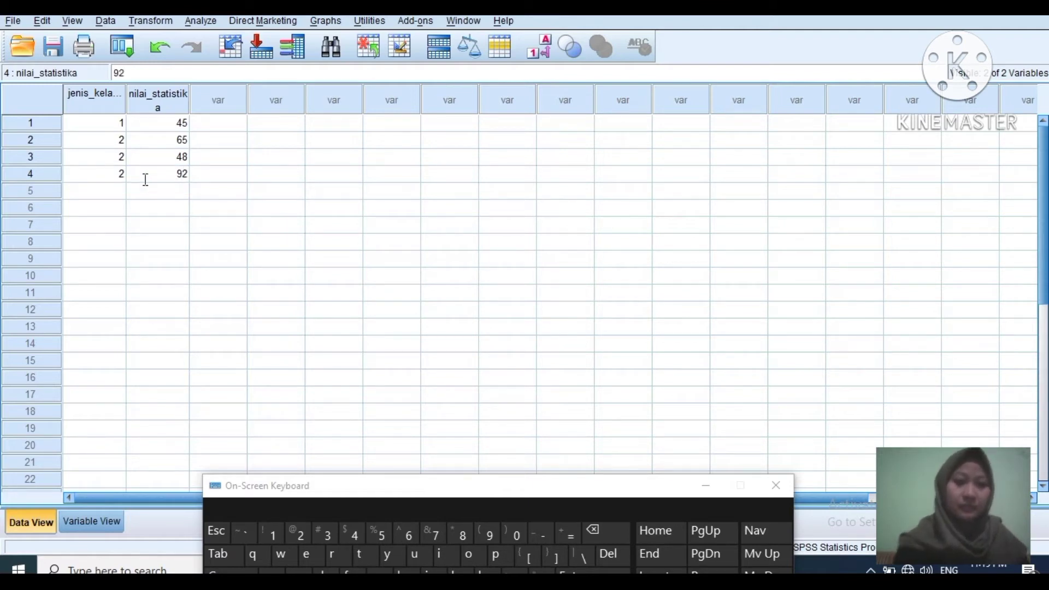
- Enter case 5 with jenis_kelamin 2 and nilai_statistika 53, and minimize the on-screen keyboard
click(112, 200)
text(2)
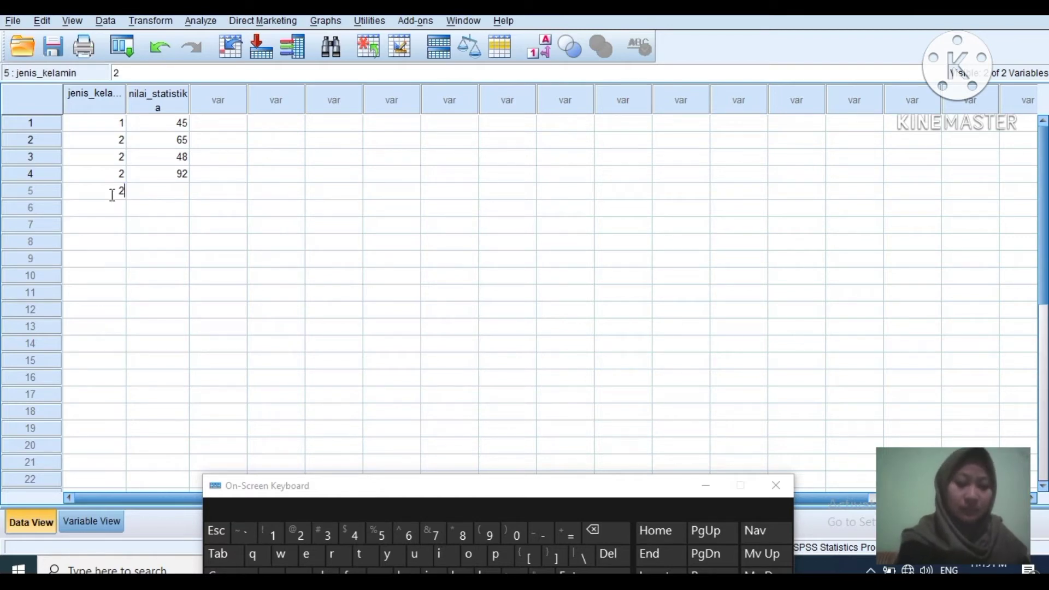
click(141, 200)
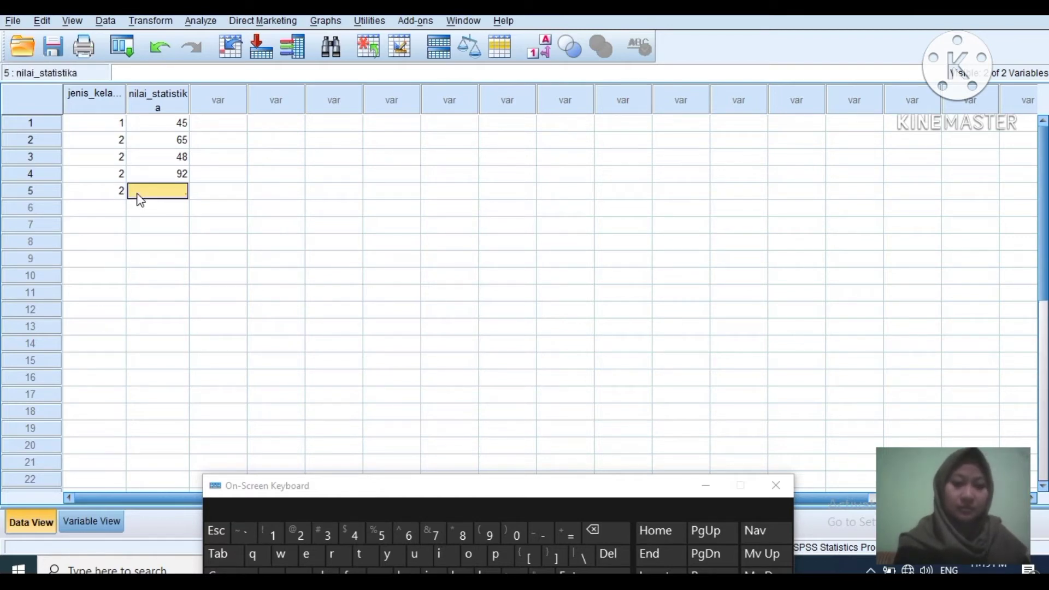
text(53)
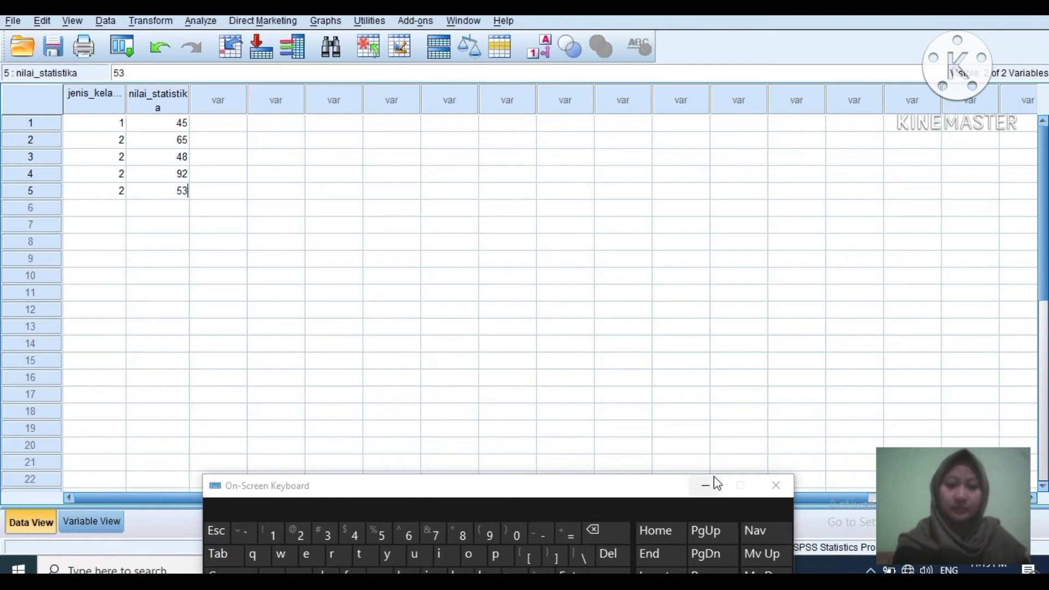
click(709, 484)
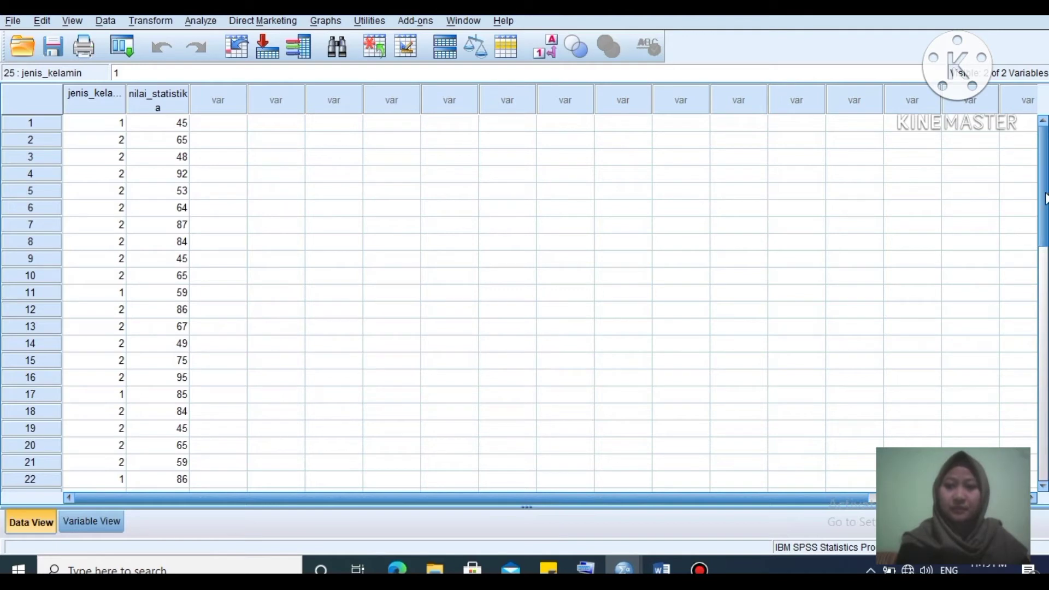
- Set up a Frequencies analysis with nilai_statistika as the analysed variable in place of jenis_kelamin
drag(1046, 194, 1033, 150)
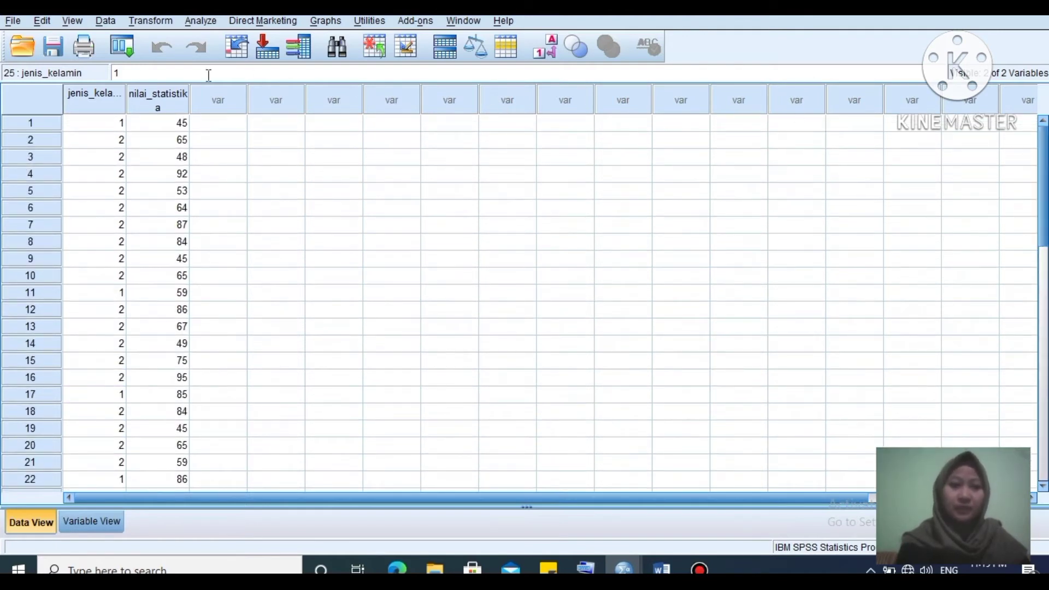
click(202, 20)
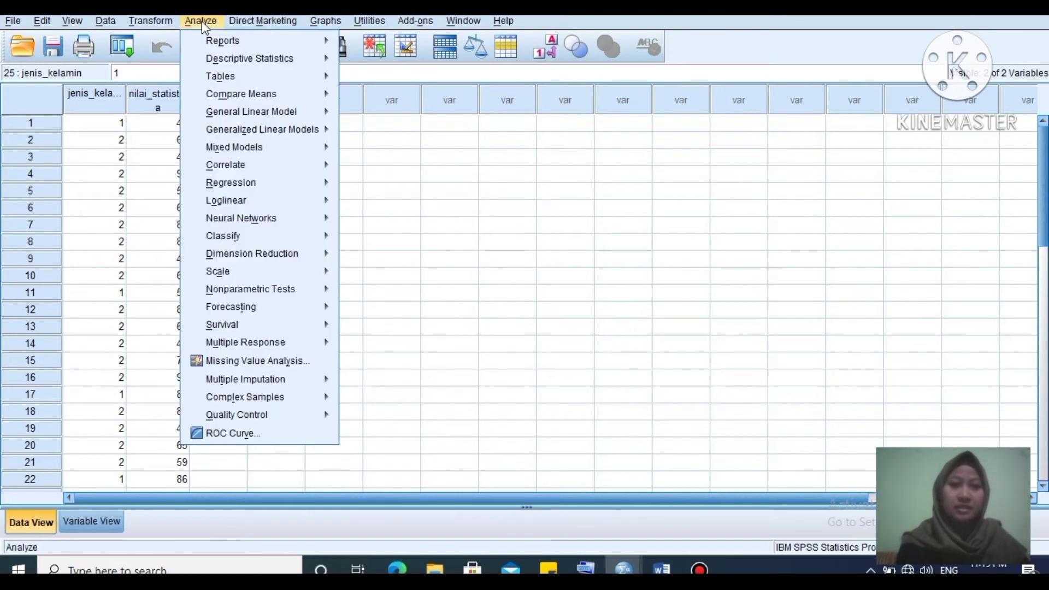
mouse_move(236, 75)
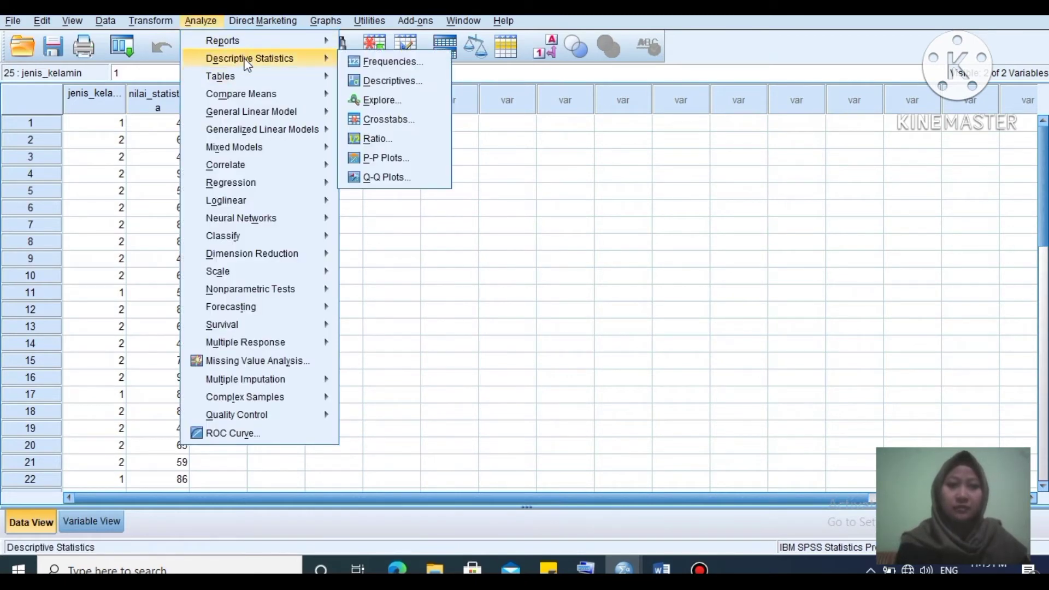
click(393, 61)
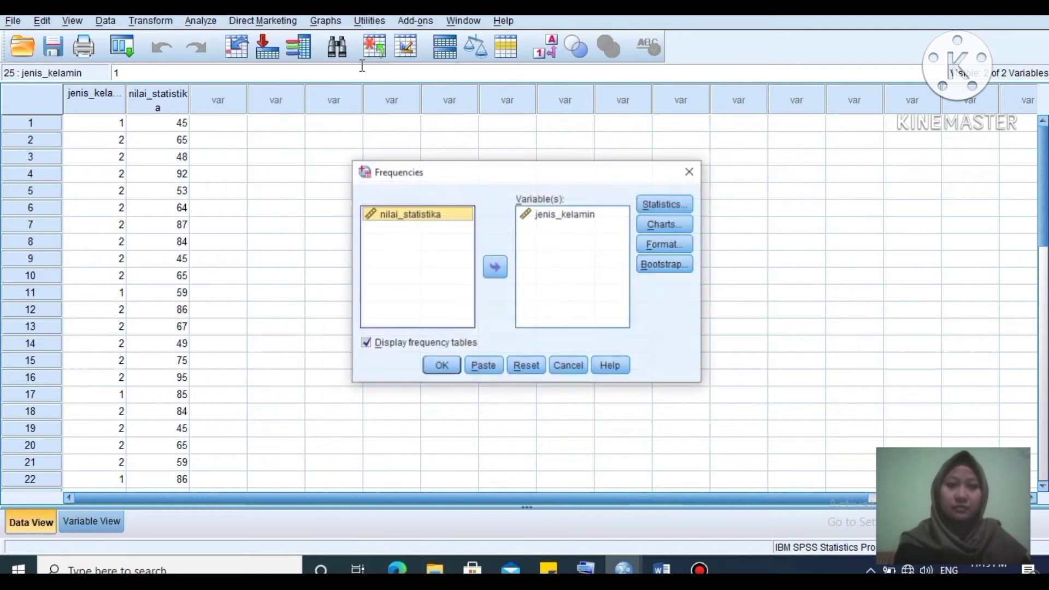
click(538, 215)
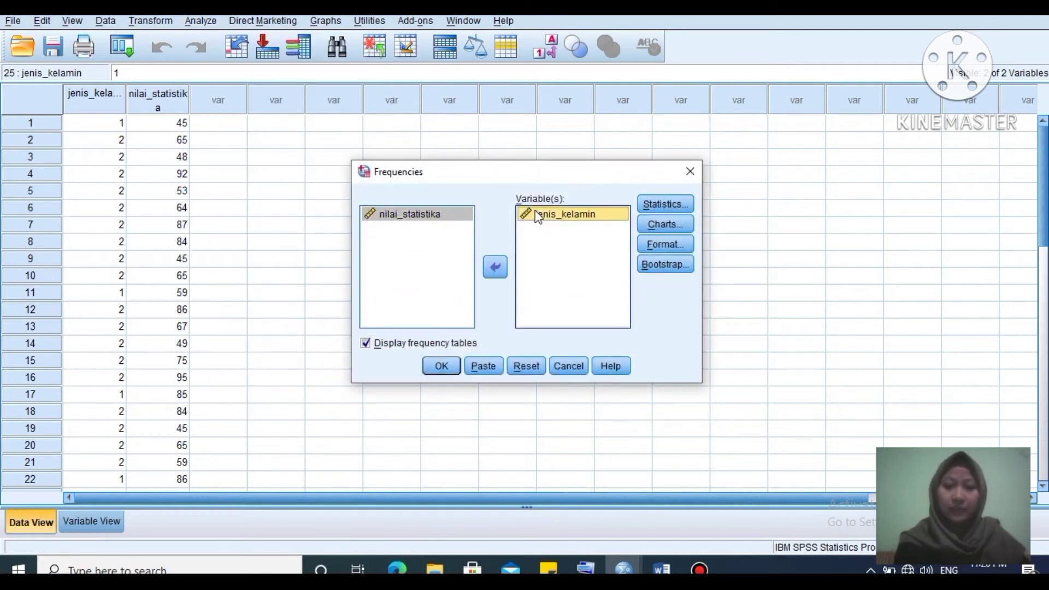
click(495, 270)
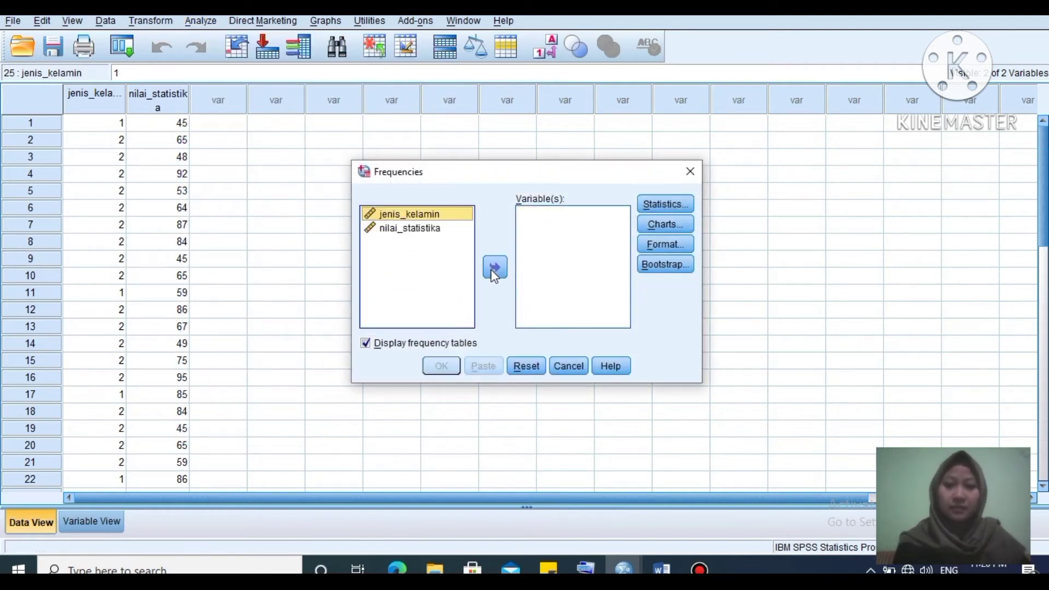
click(431, 230)
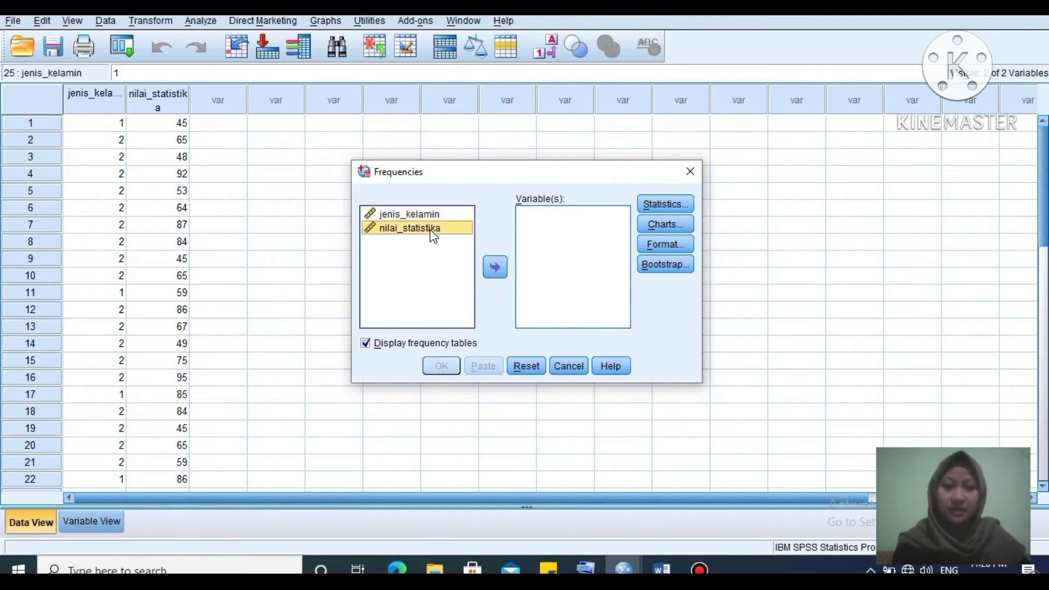
click(498, 267)
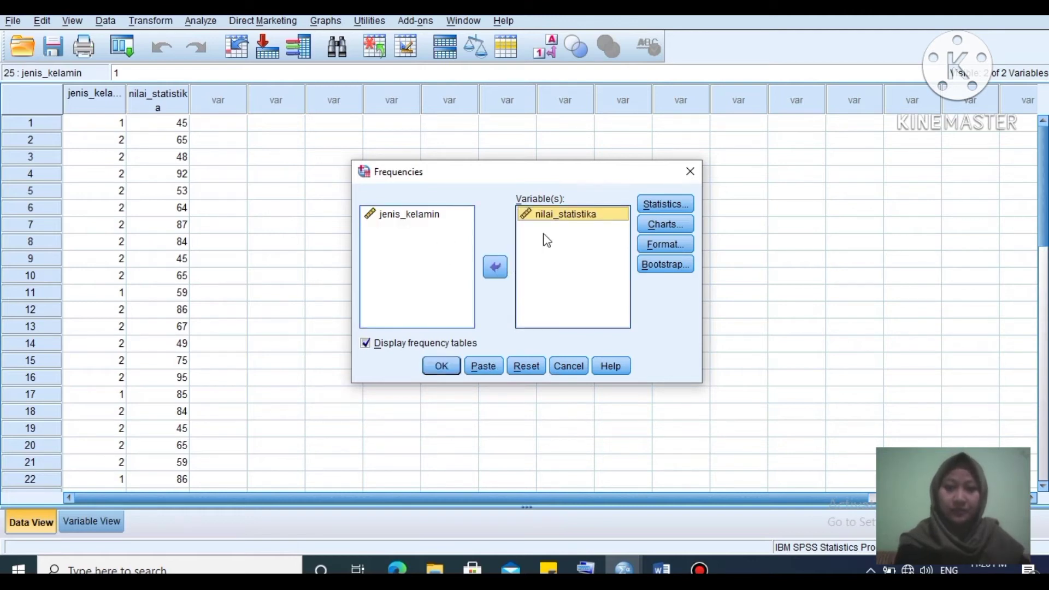
- Add the percentiles 10 and 90 to the statistics of the Frequencies analysis
click(658, 198)
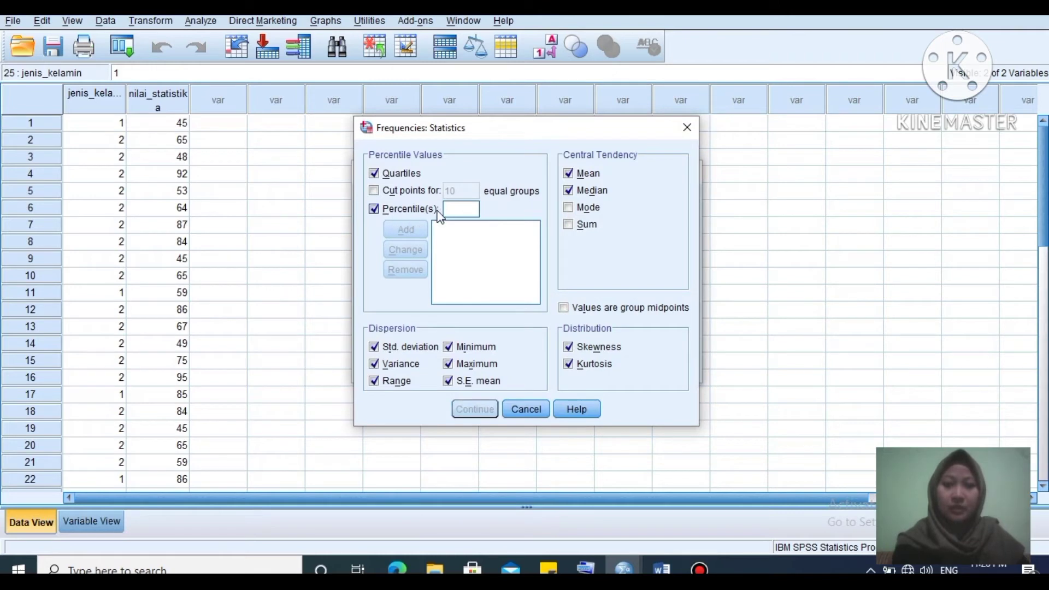
click(450, 210)
text(10)
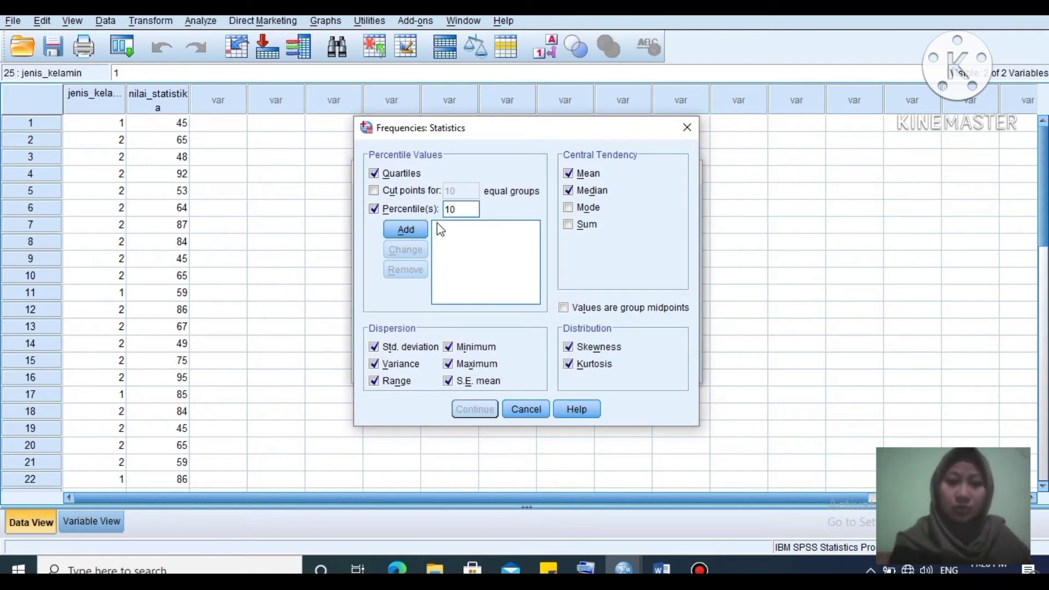
click(417, 231)
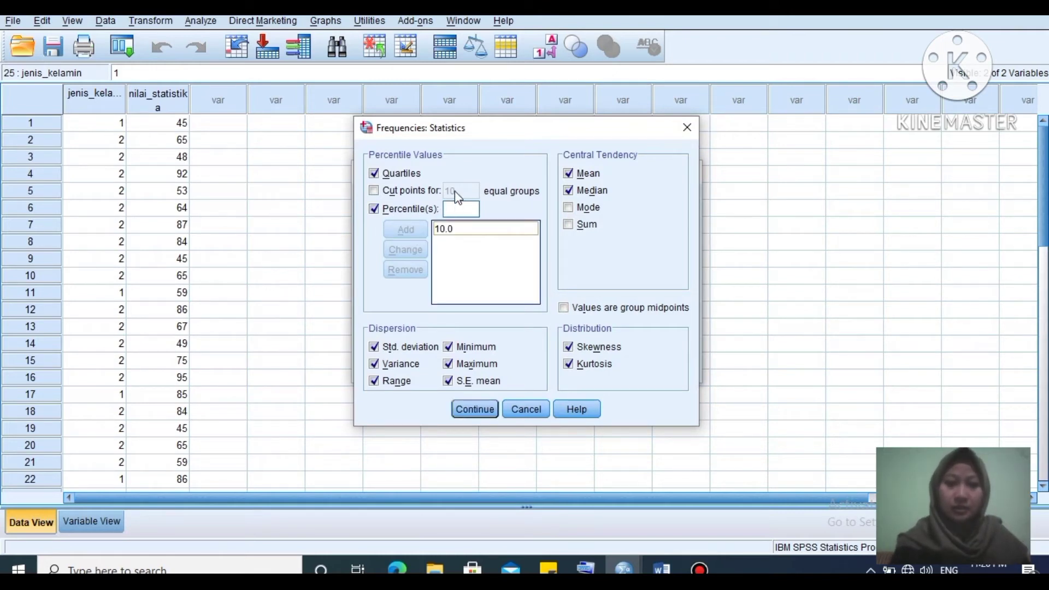
click(452, 208)
text(90)
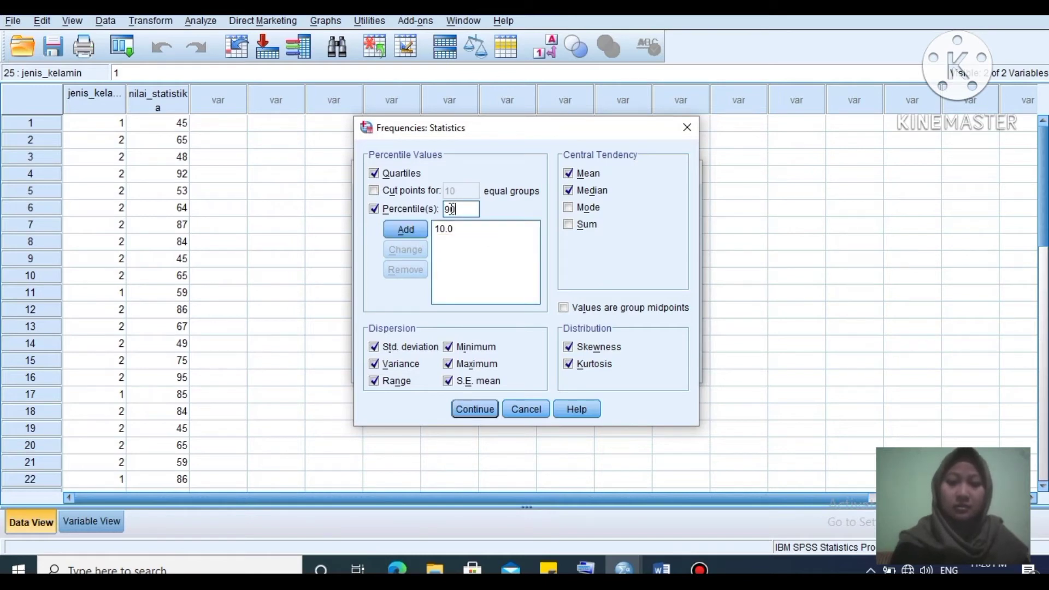
click(418, 233)
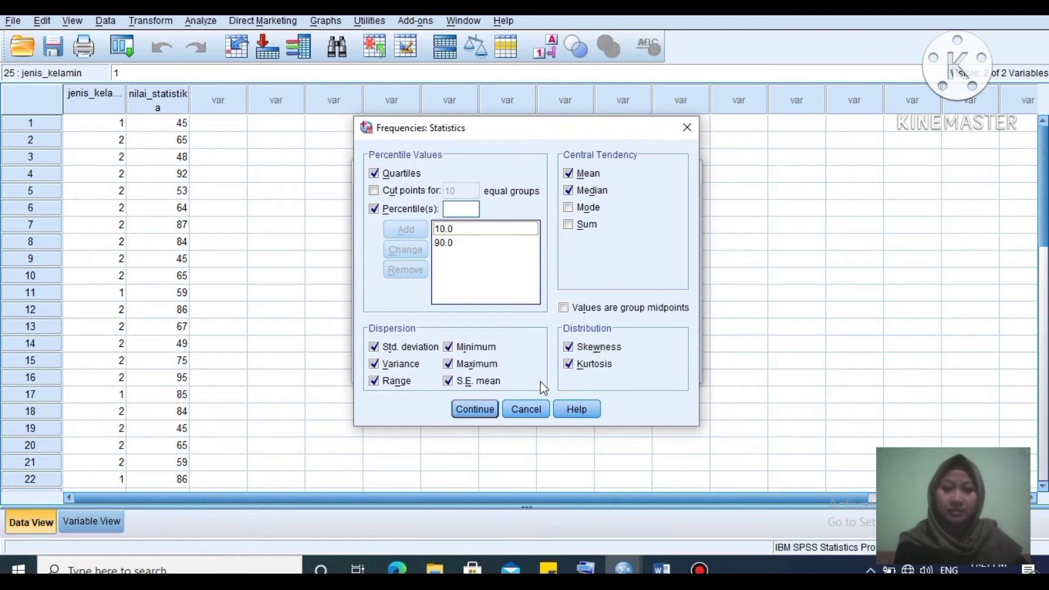
click(483, 411)
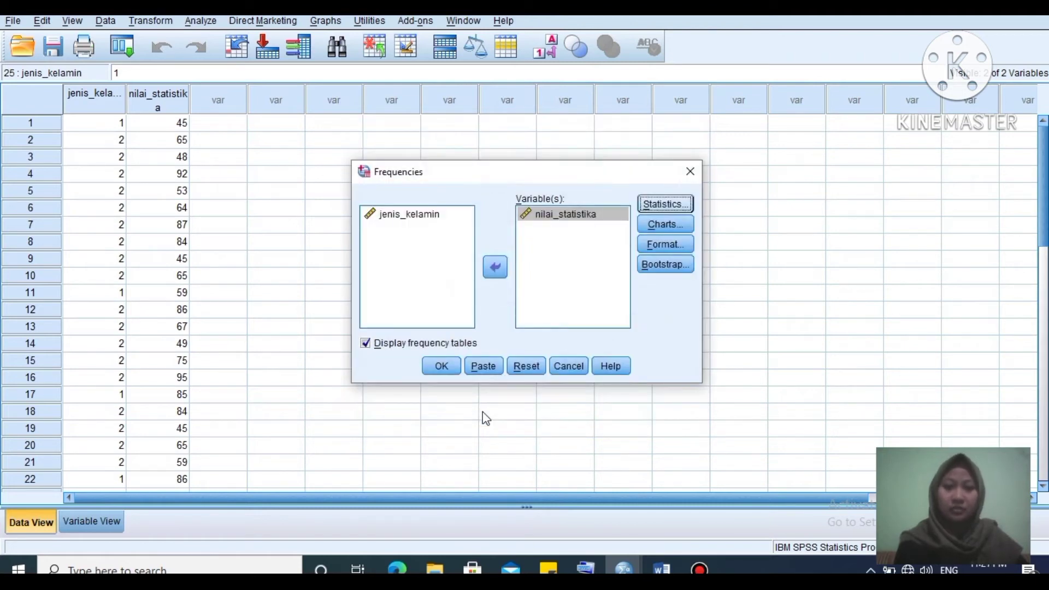
- Apply histograms with the normal curve shown as the chart type of the Frequencies analysis
click(658, 234)
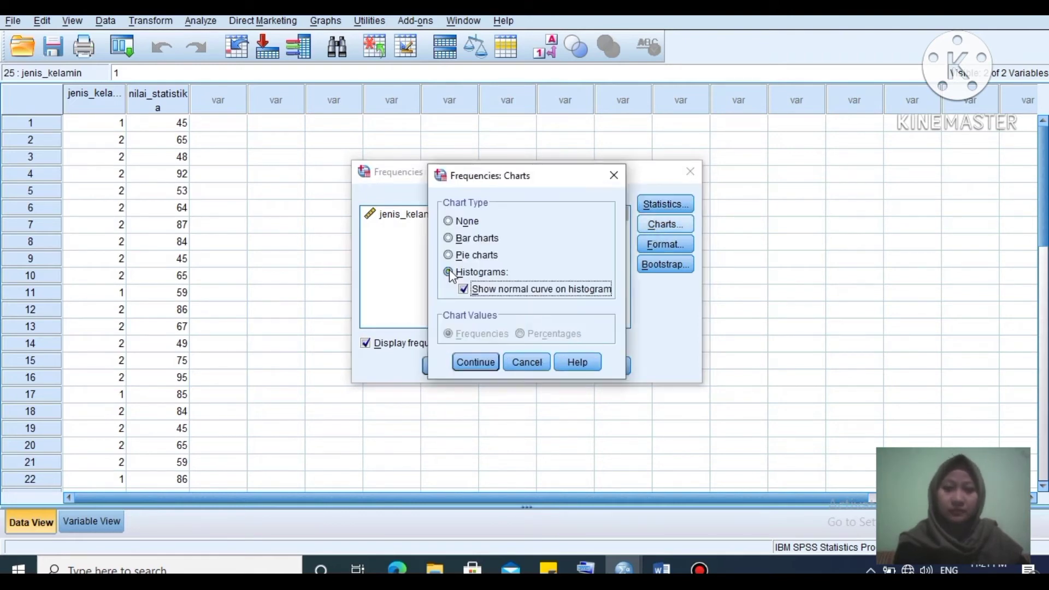
click(462, 289)
click(463, 289)
click(476, 360)
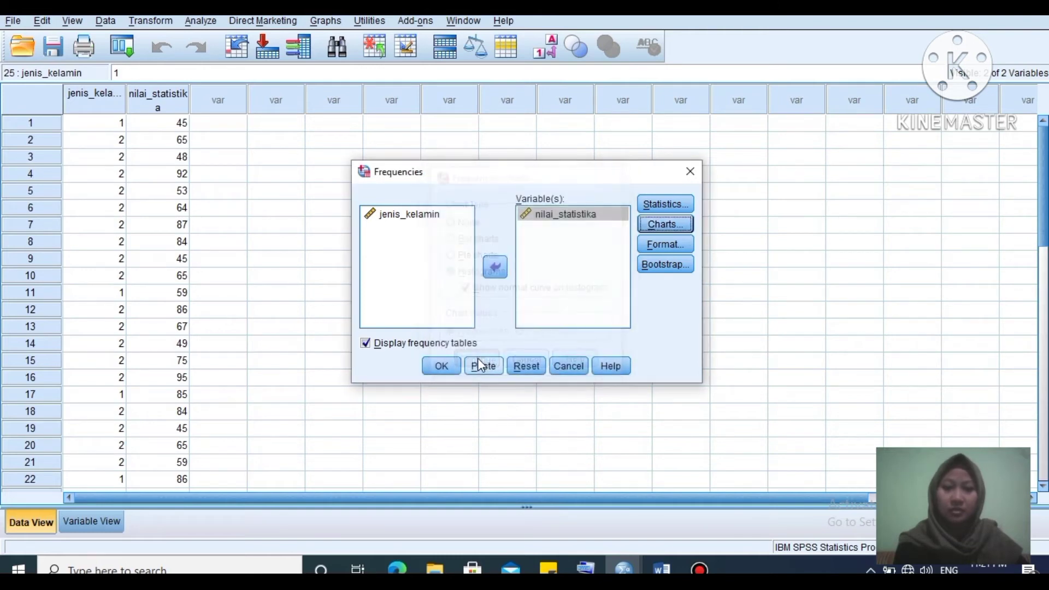
- Accept the format with ascending values and compared variables, and run the Frequencies analysis of nilai_statistika
click(653, 249)
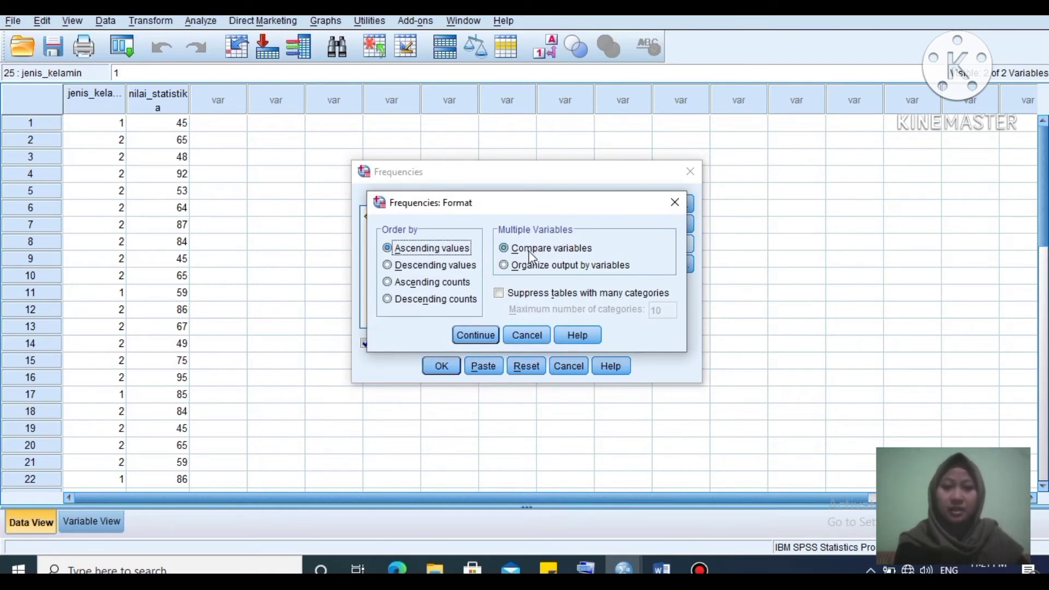
click(469, 337)
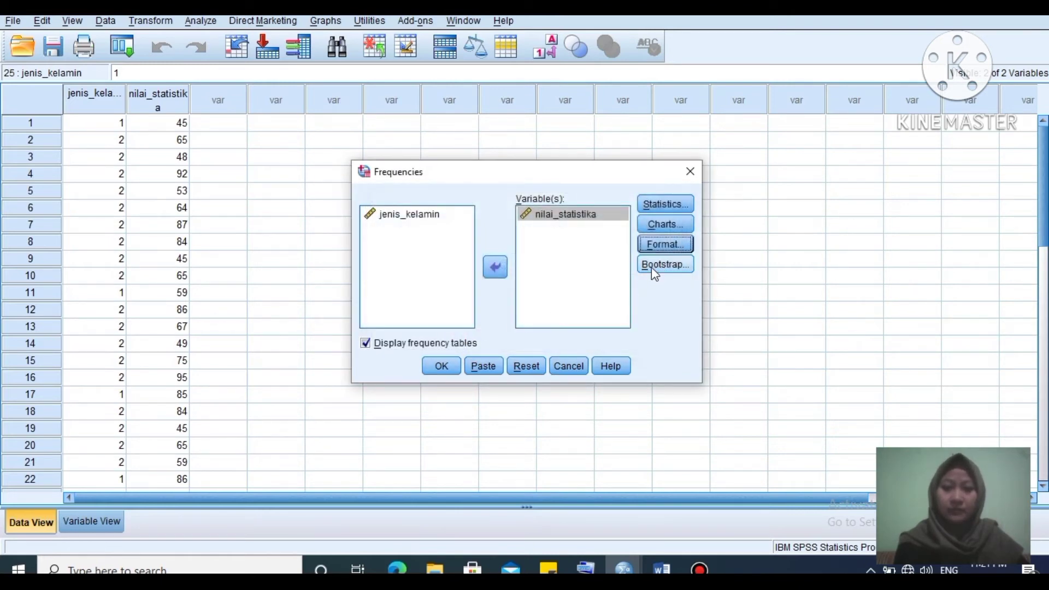
click(455, 369)
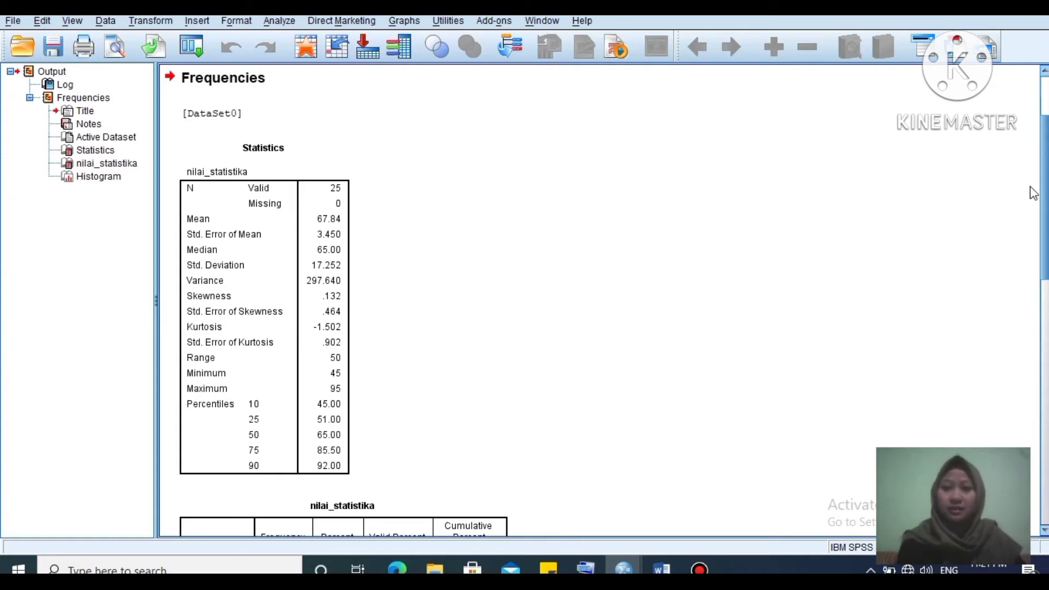
drag(1043, 189, 1044, 153)
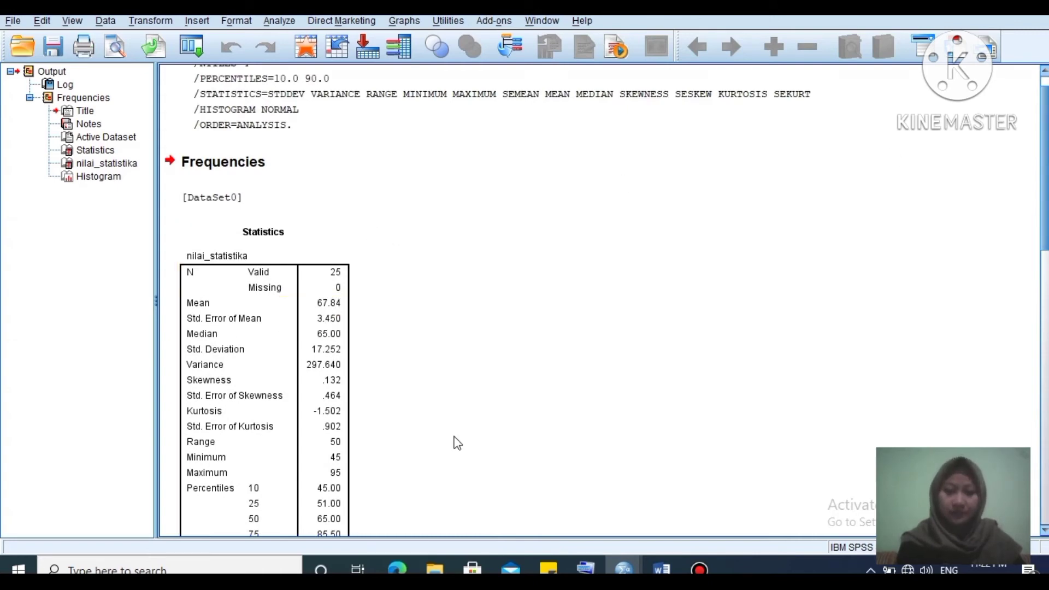
- Return to the data set and set up a new Frequencies analysis with jenis_kelamin as the analysed variable in place of nilai_statistika
mouse_move(628, 559)
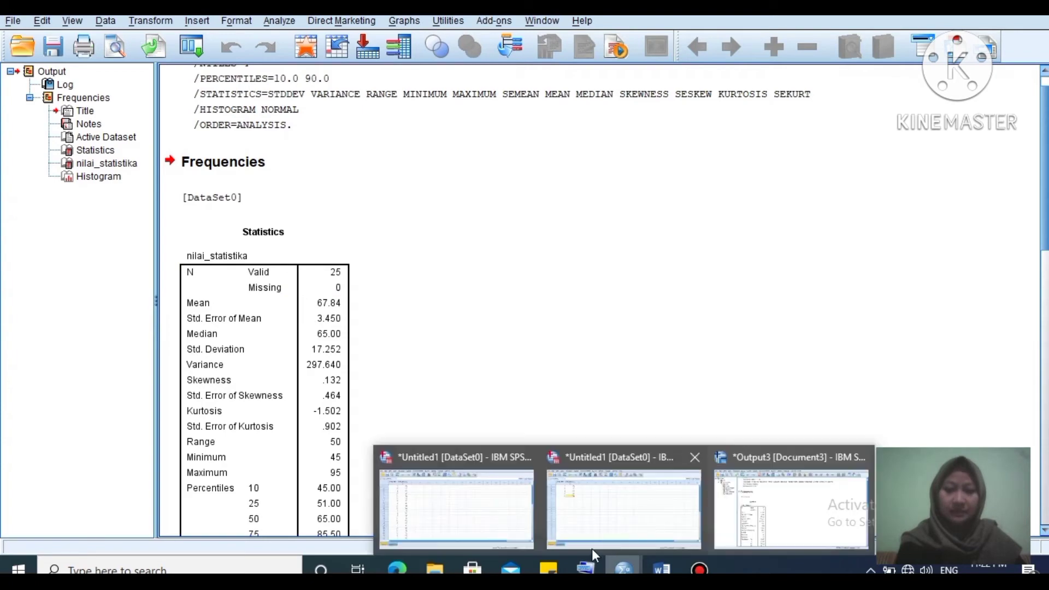
click(516, 536)
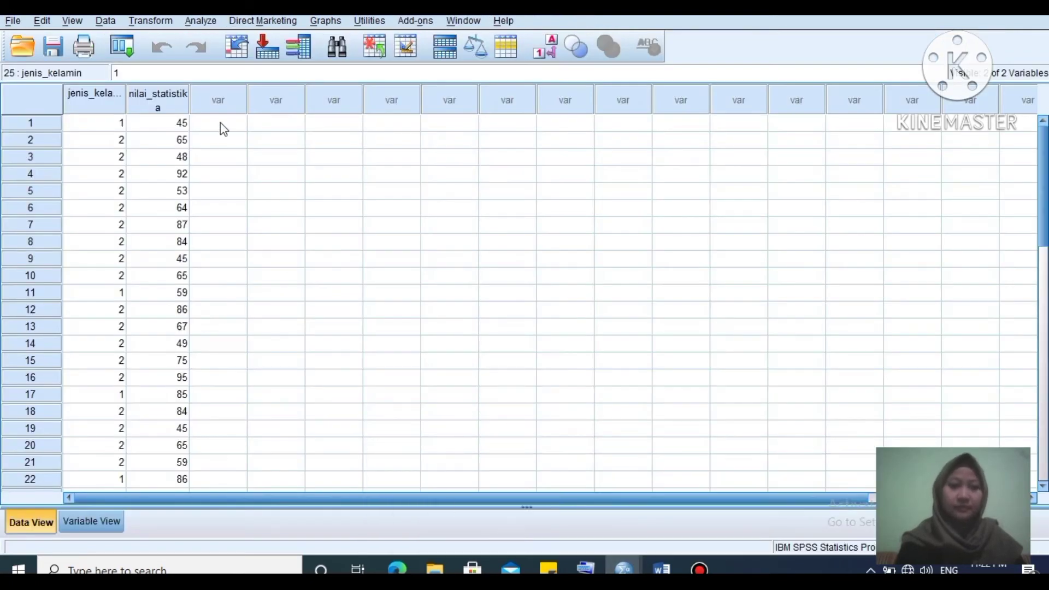
click(196, 22)
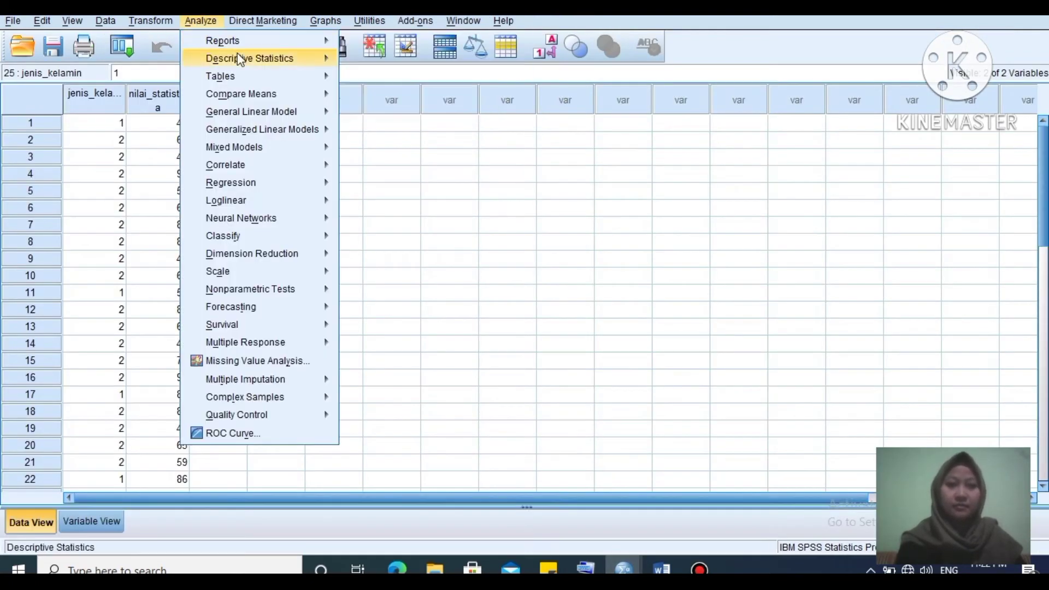
mouse_move(239, 59)
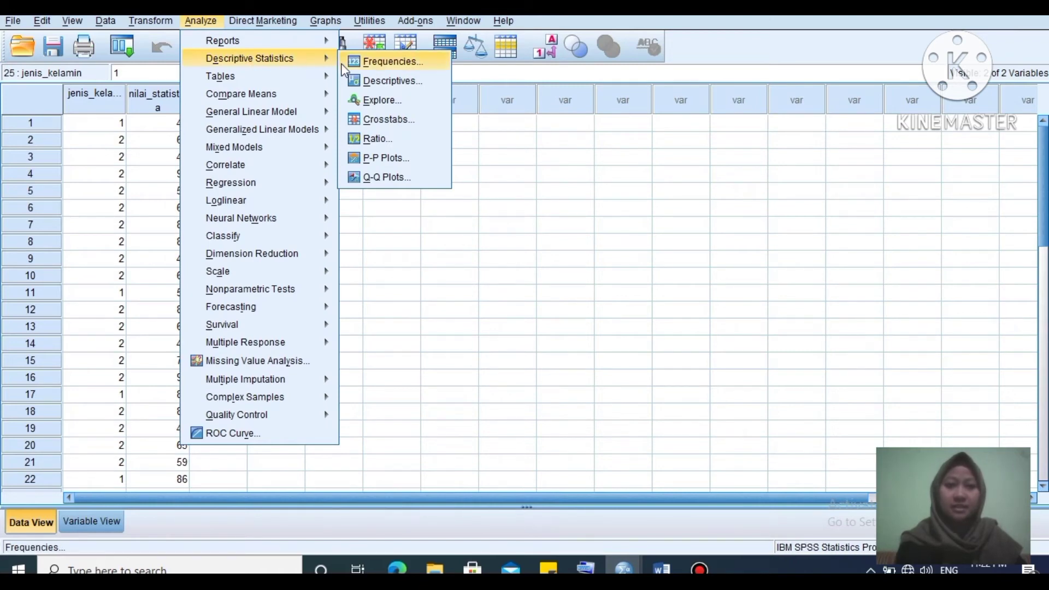
click(365, 63)
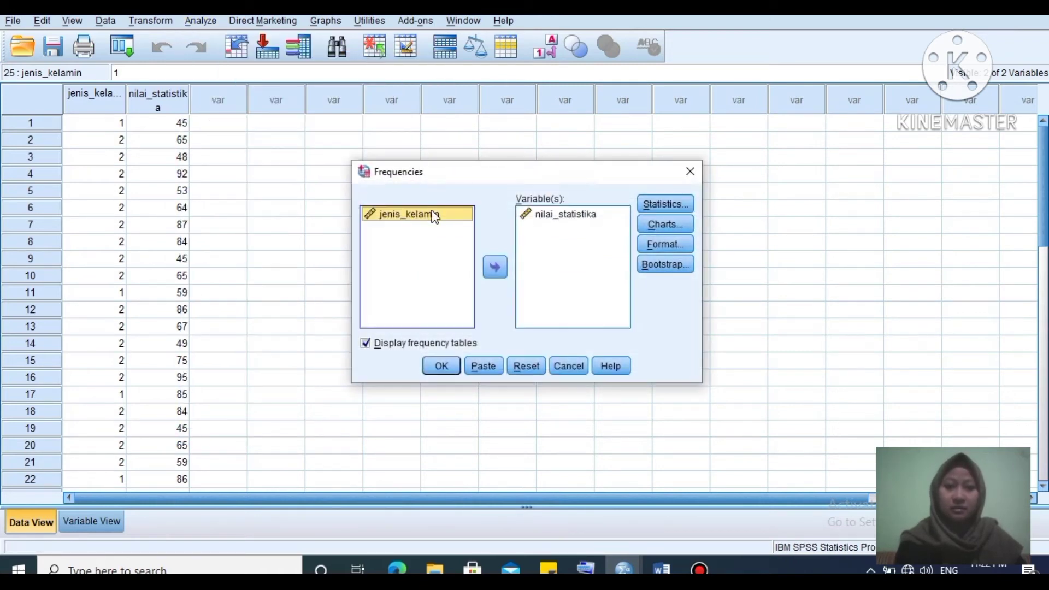
click(543, 216)
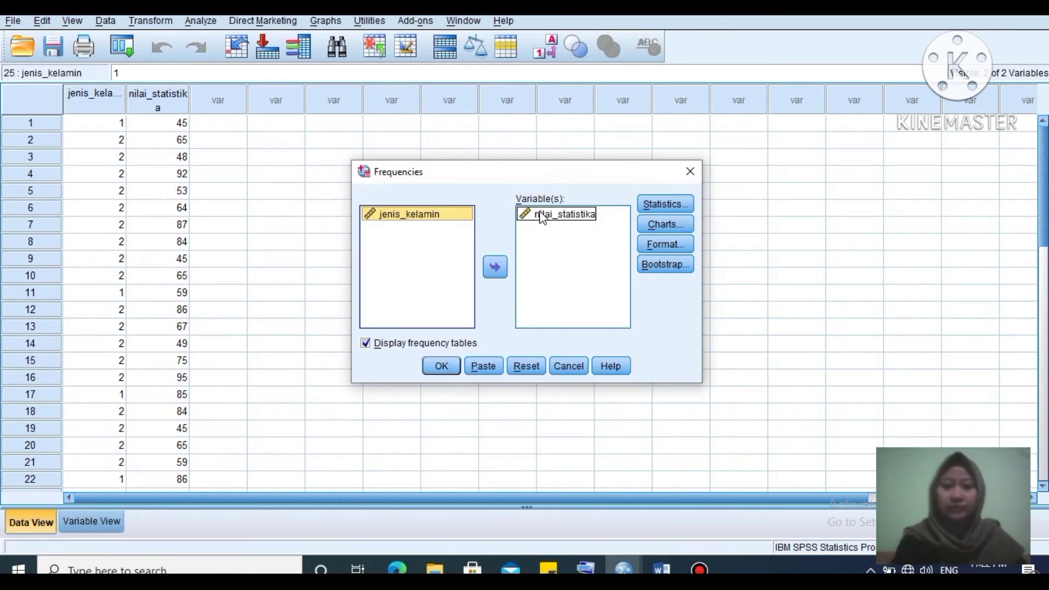
click(543, 216)
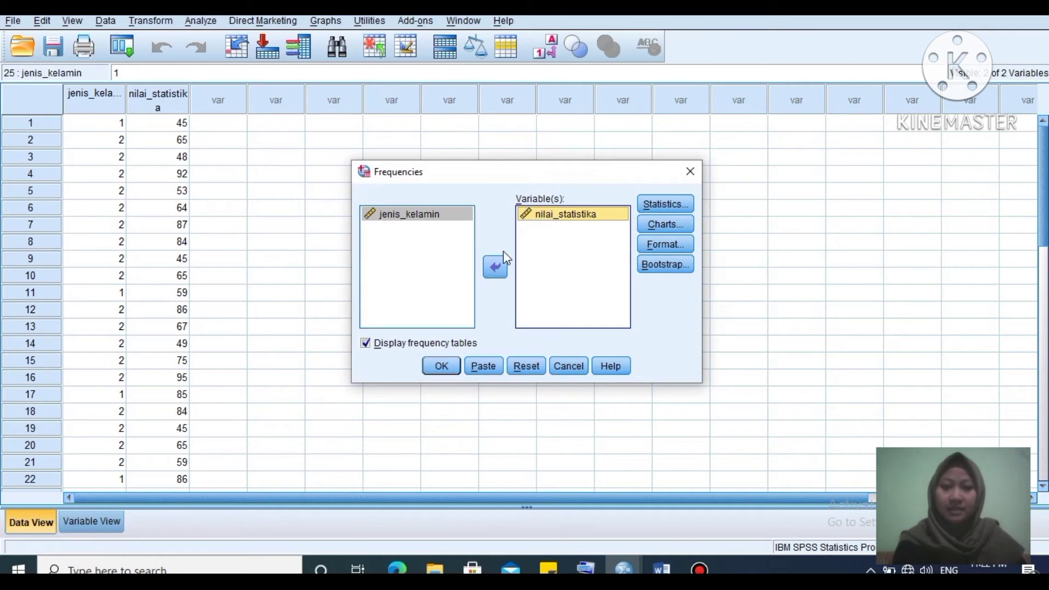
click(499, 265)
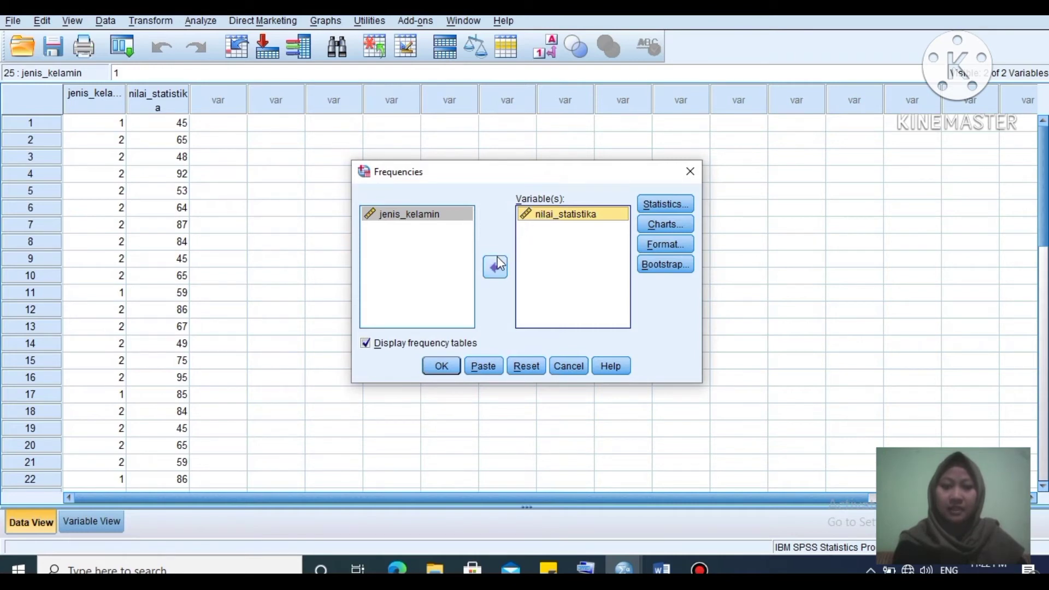
click(450, 213)
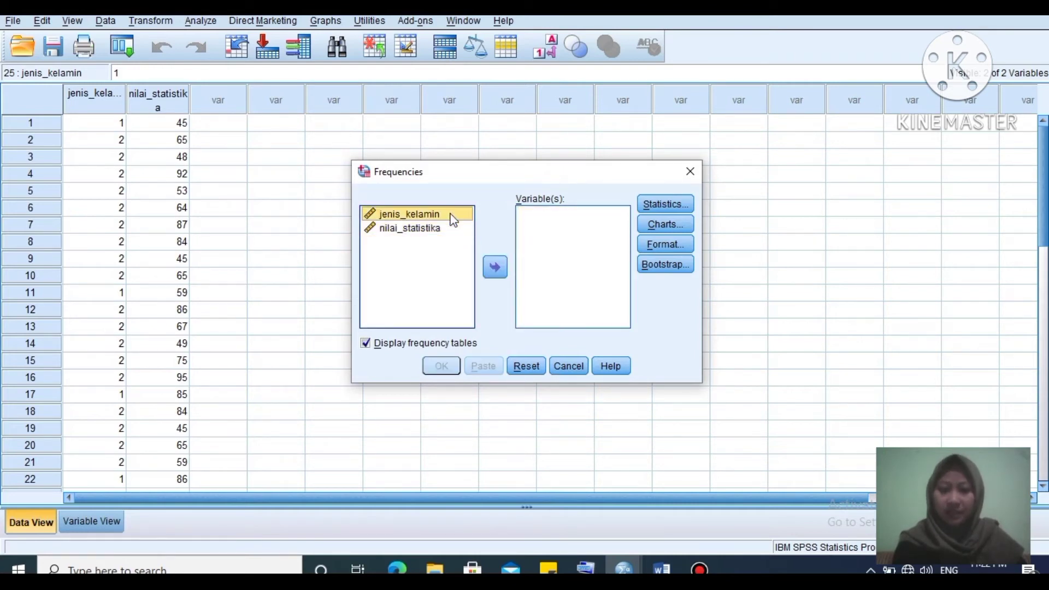
click(495, 268)
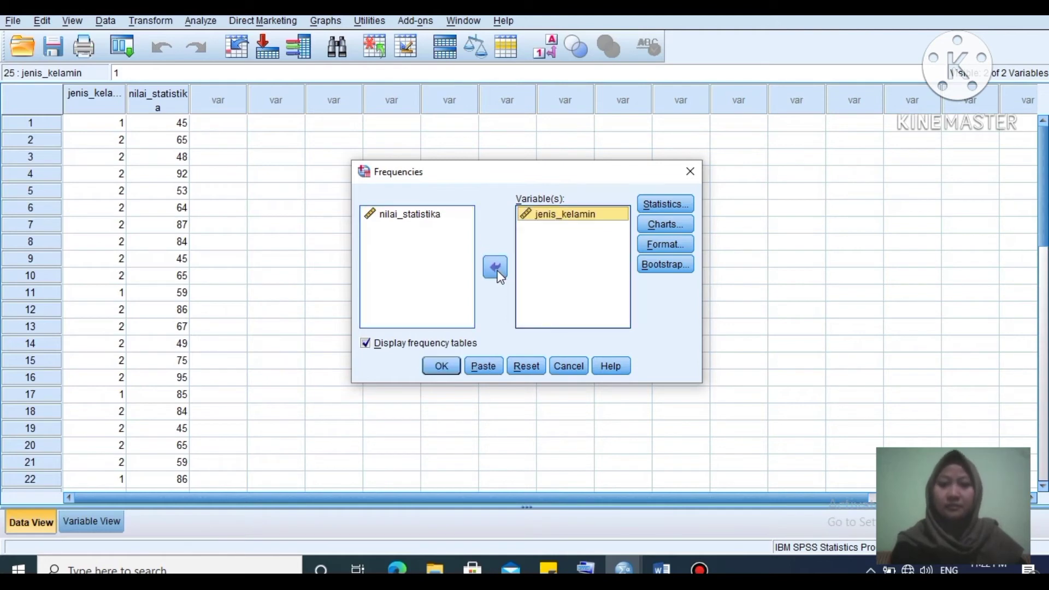
- Keep the selected statistics and apply pie charts with frequencies as chart values to the jenis_kelamin analysis
click(664, 204)
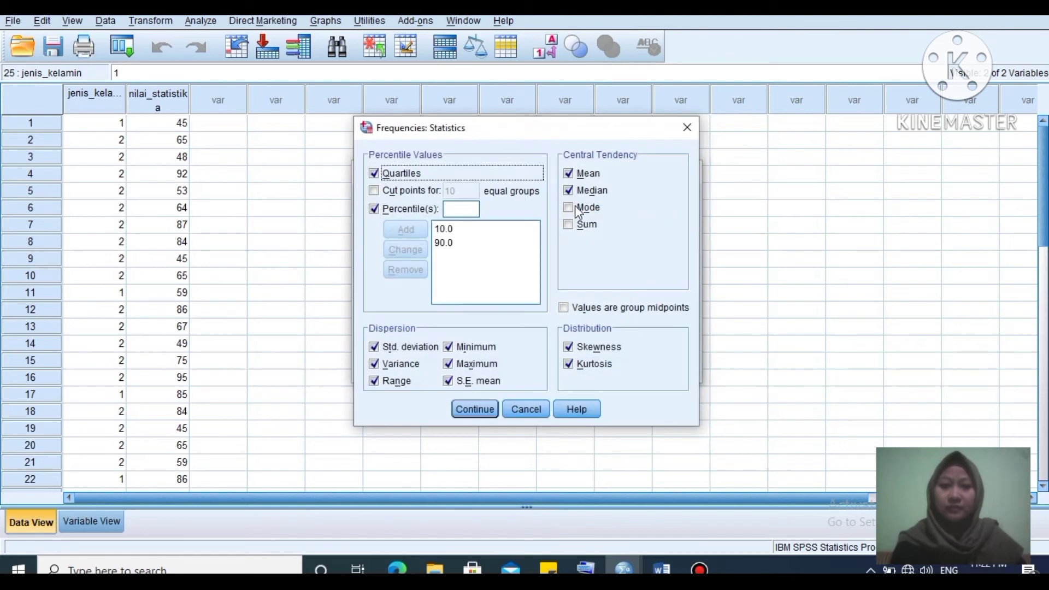
click(475, 410)
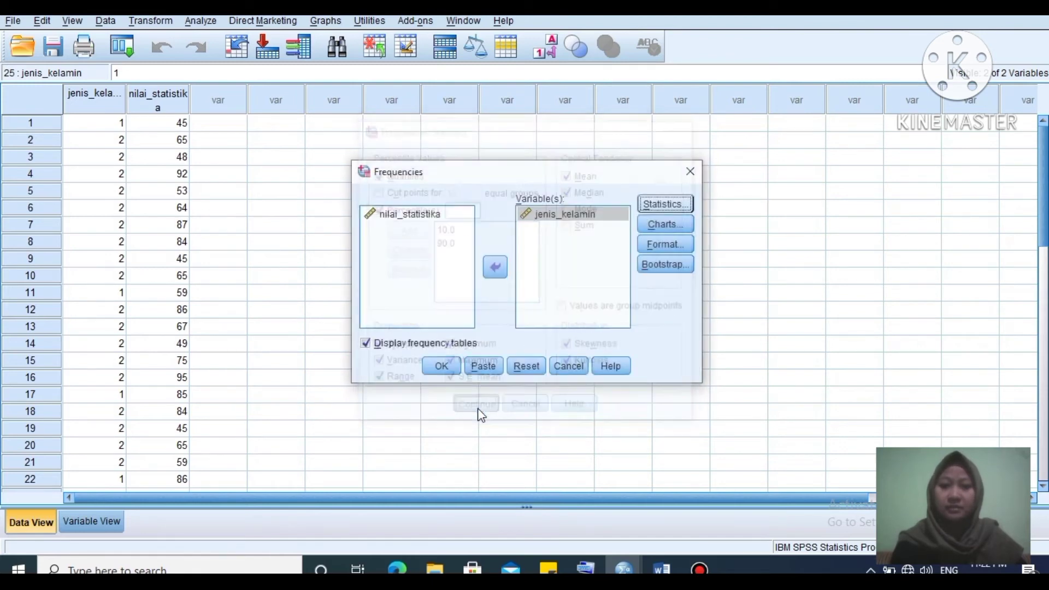
click(666, 225)
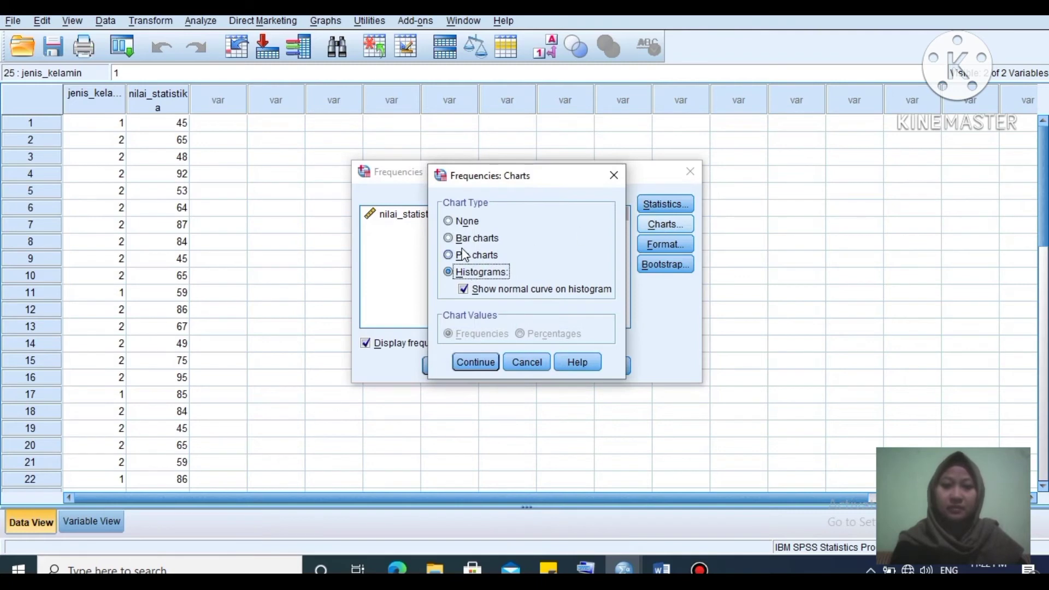
click(460, 255)
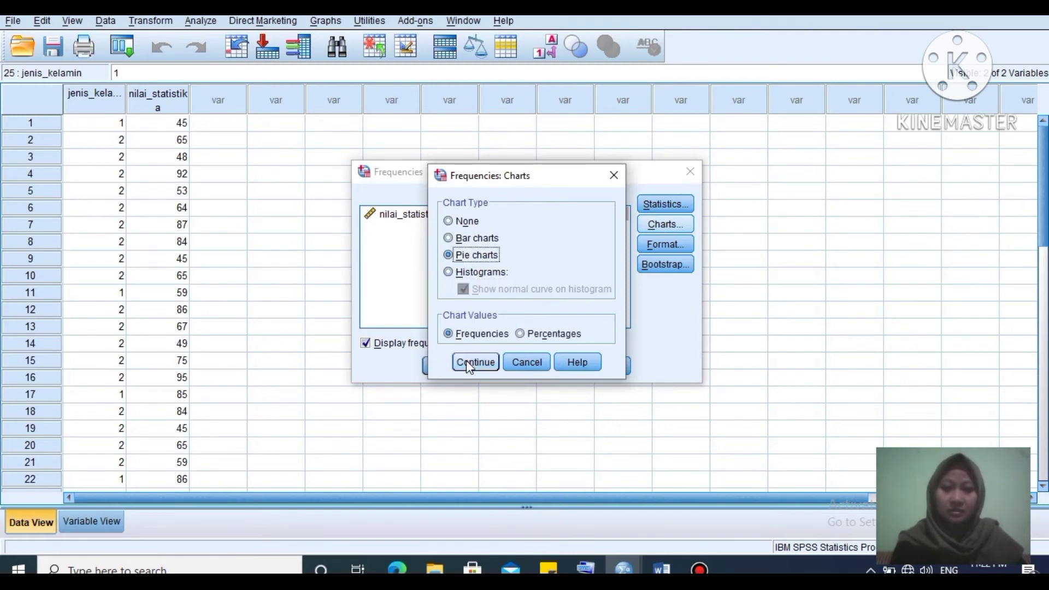
click(467, 364)
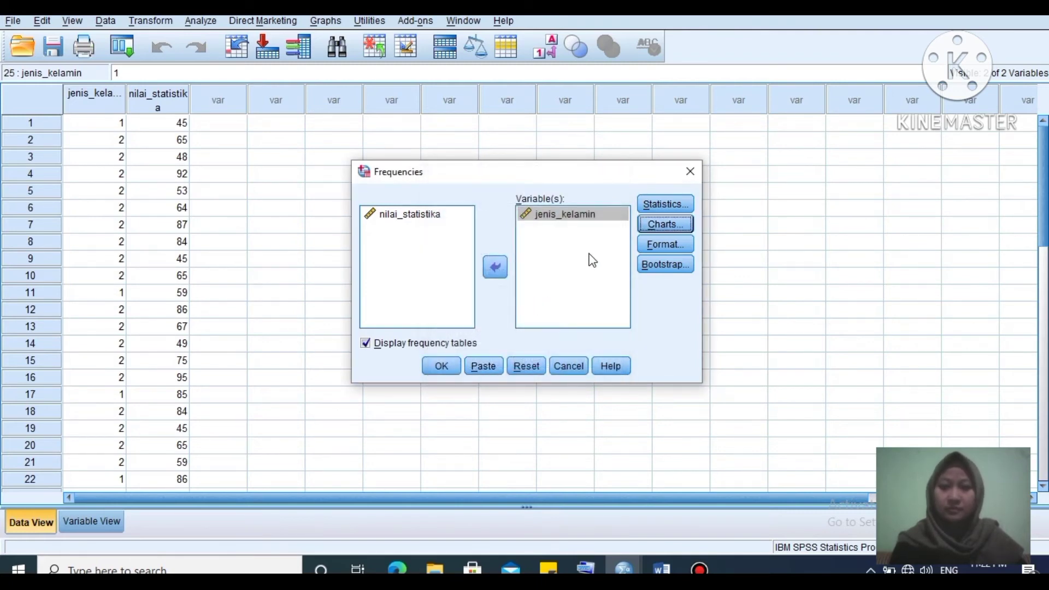
- Accept the output format ordered by ascending values and run the Frequencies analysis of jenis_kelamin
click(656, 240)
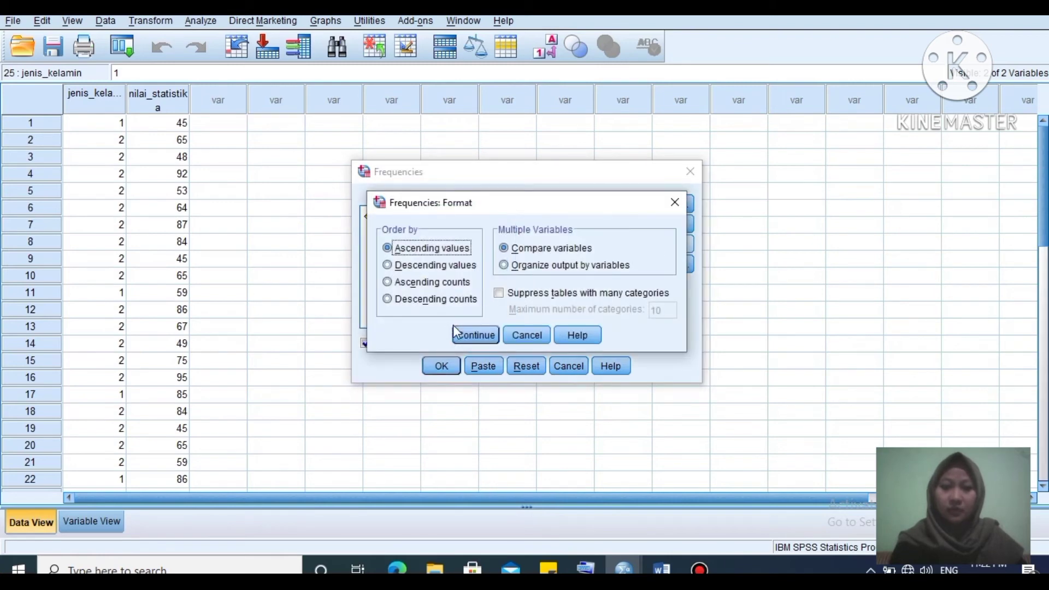
click(461, 332)
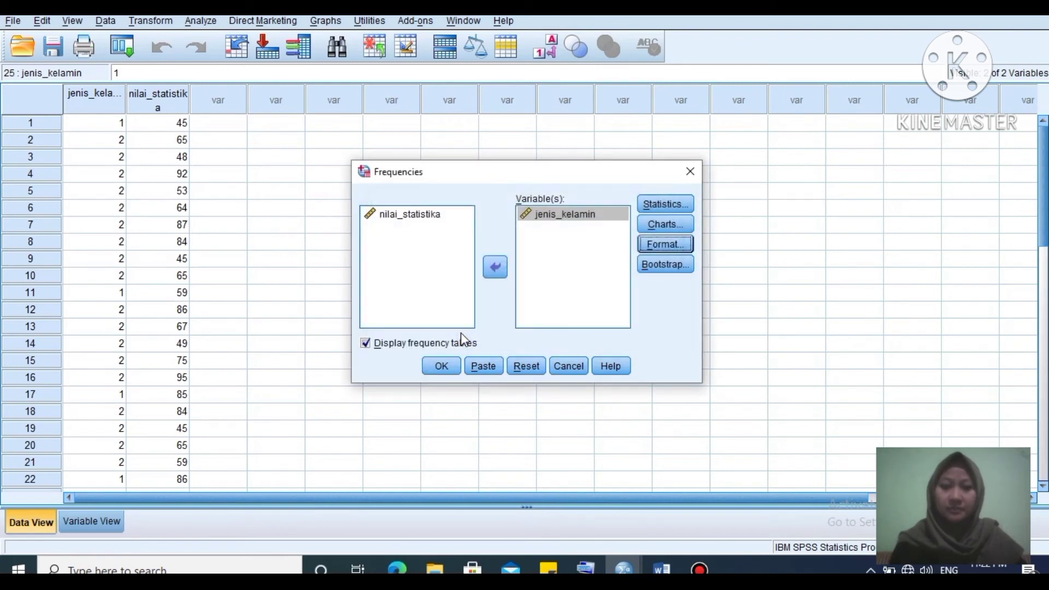
click(444, 361)
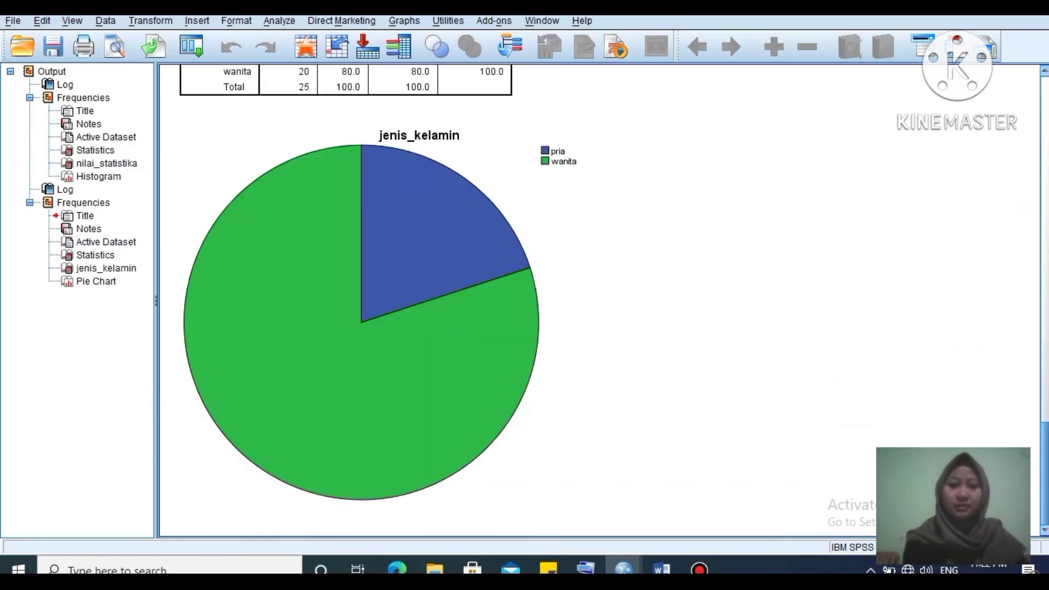
- Examine the statistics, frequency table and histogram of nilai_statistika, and the statistics, frequency table and pie chart of jenis_kelamin in the output
drag(1043, 450, 1045, 145)
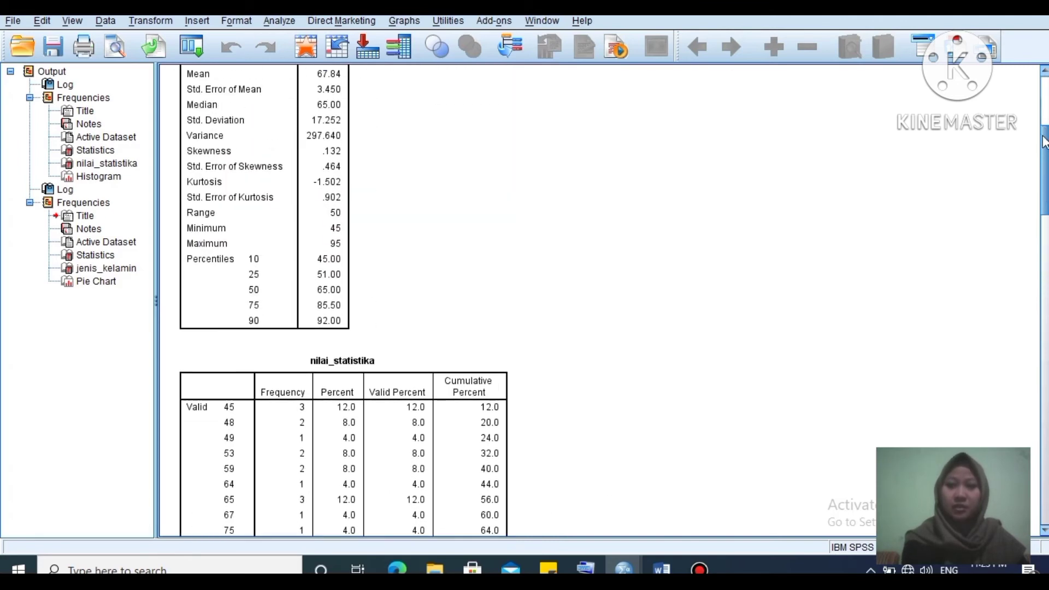
scroll(267, 195, up, 3)
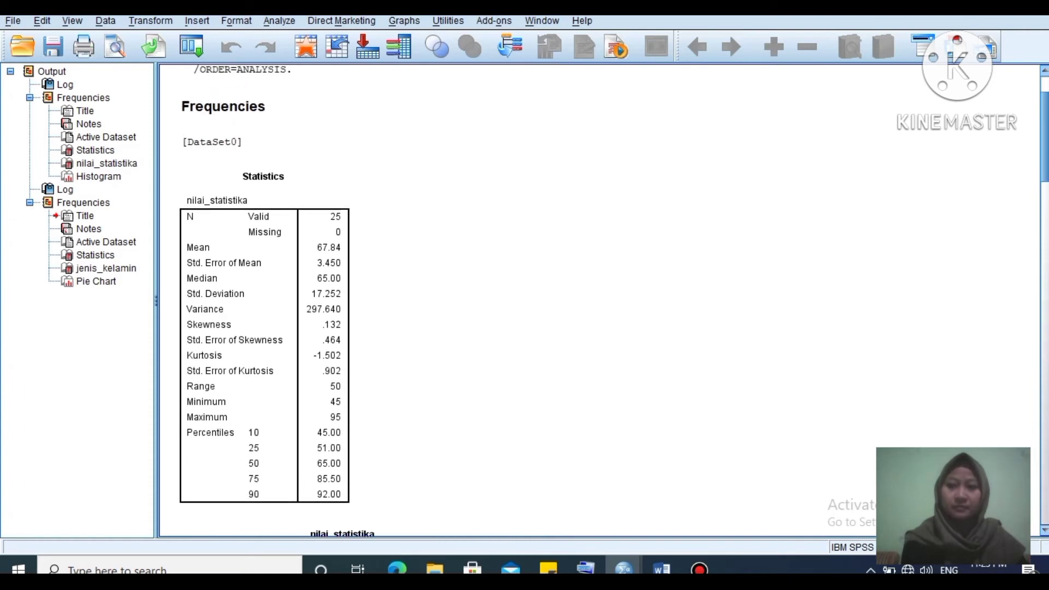
scroll(267, 195, down, 1)
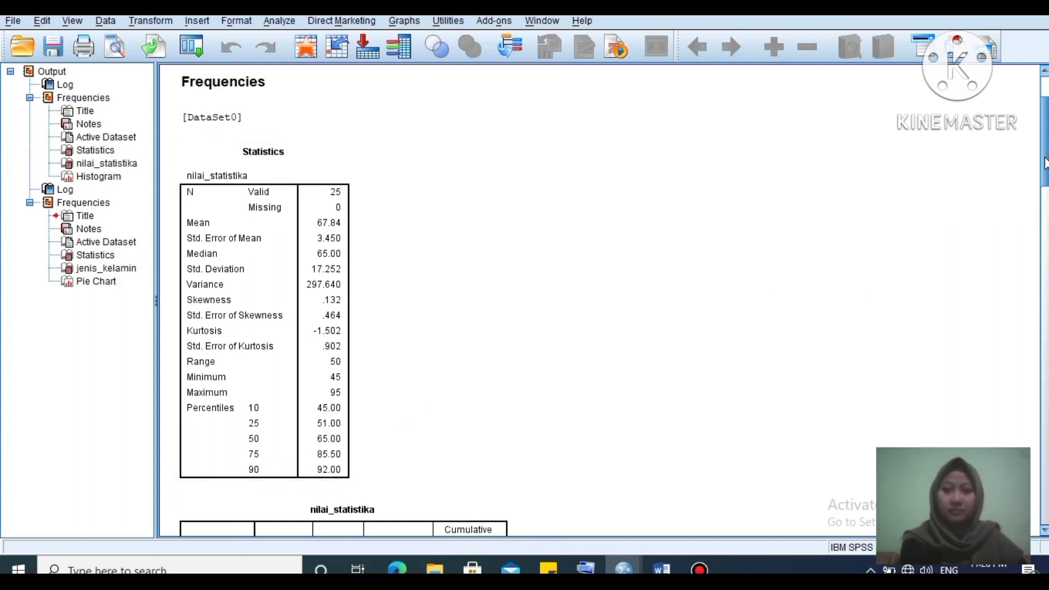
drag(1045, 163, 1046, 223)
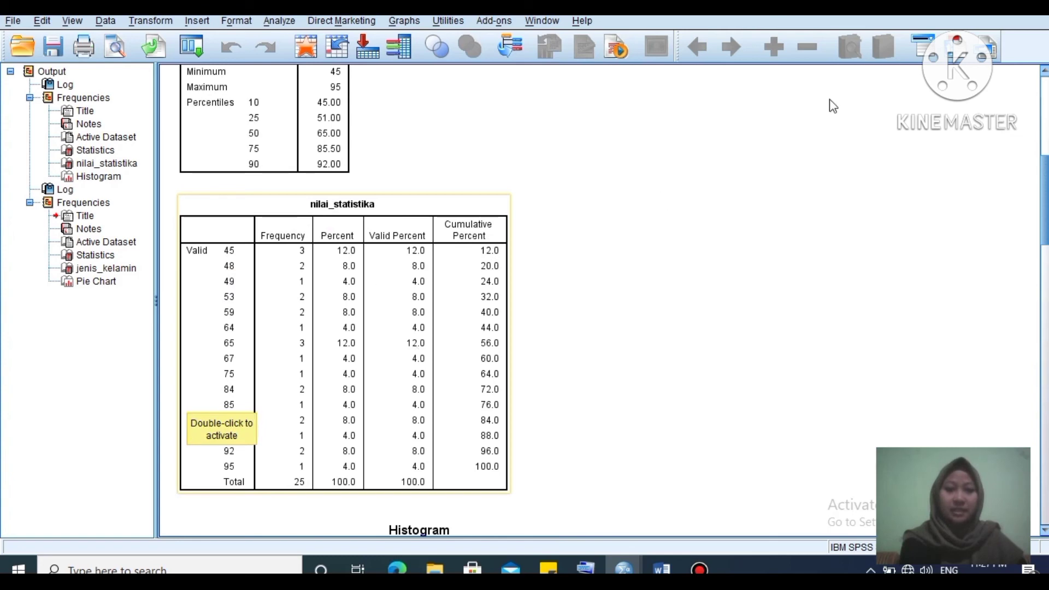
scroll(1047, 264, down, 6)
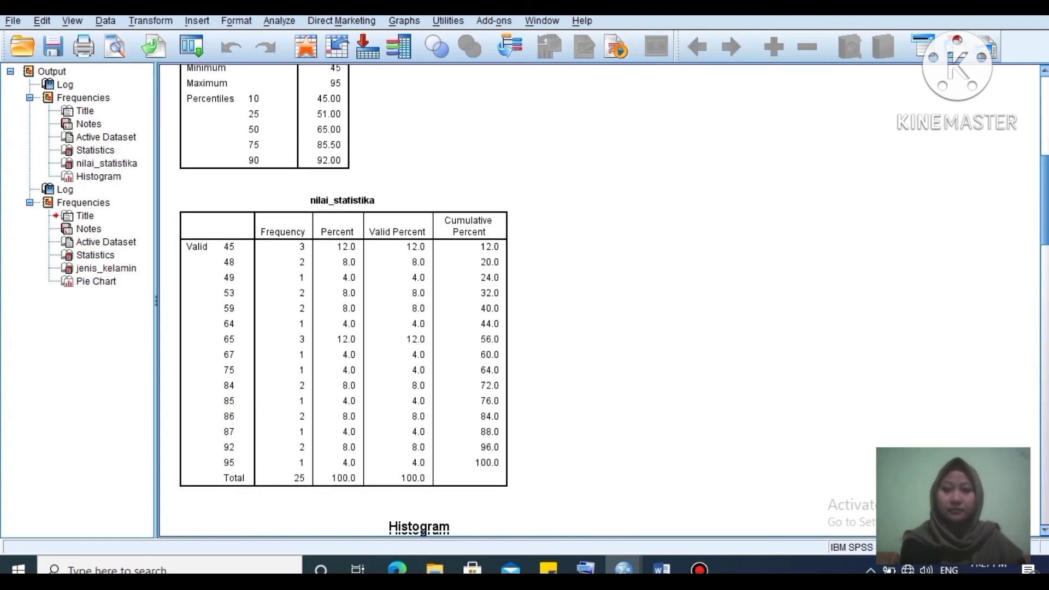
scroll(1046, 264, down, 2)
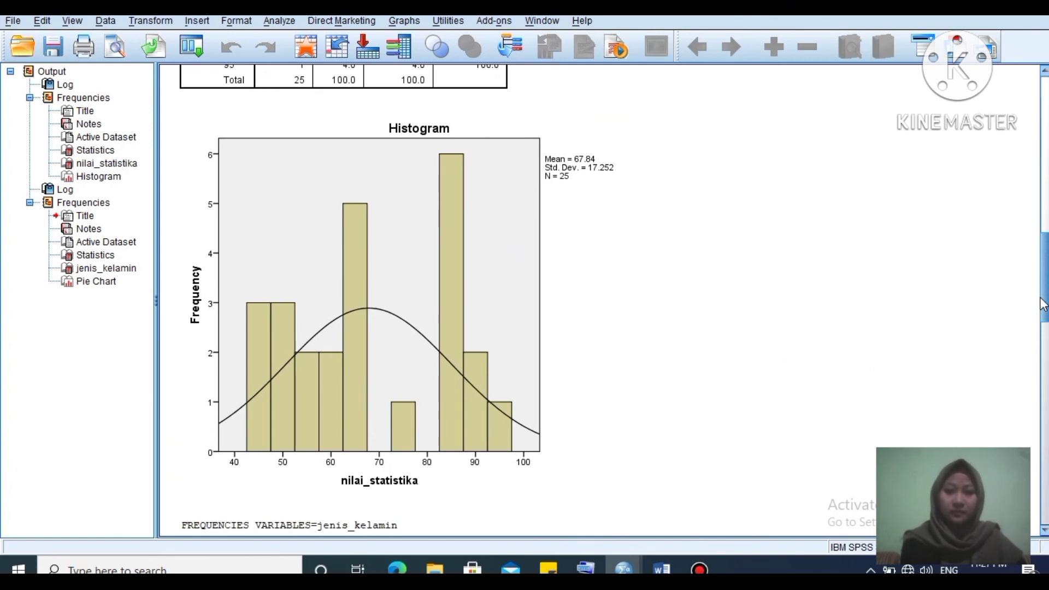
drag(1044, 306, 1042, 433)
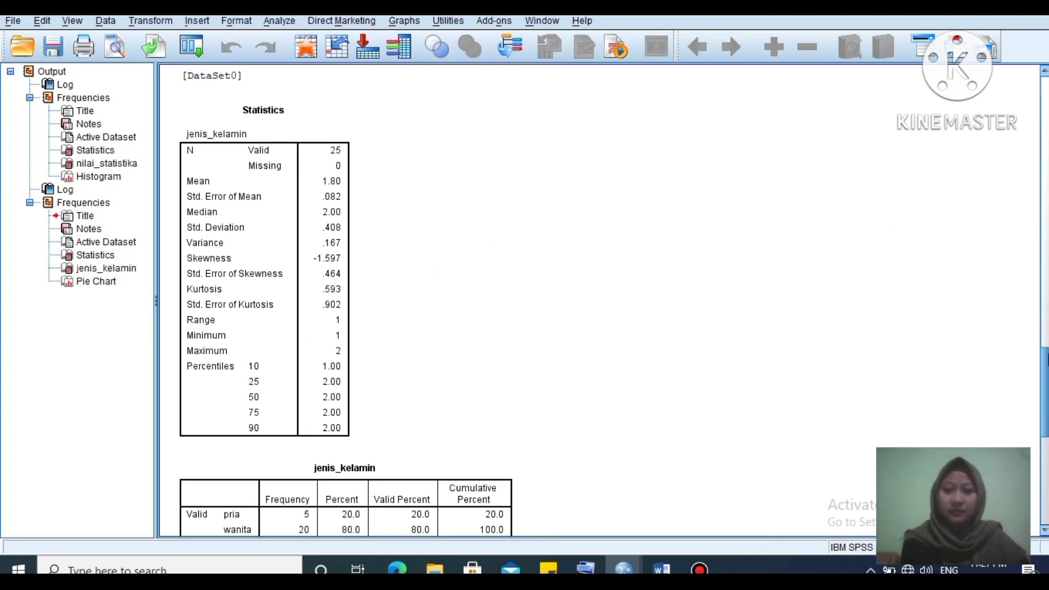
scroll(346, 300, down, 5)
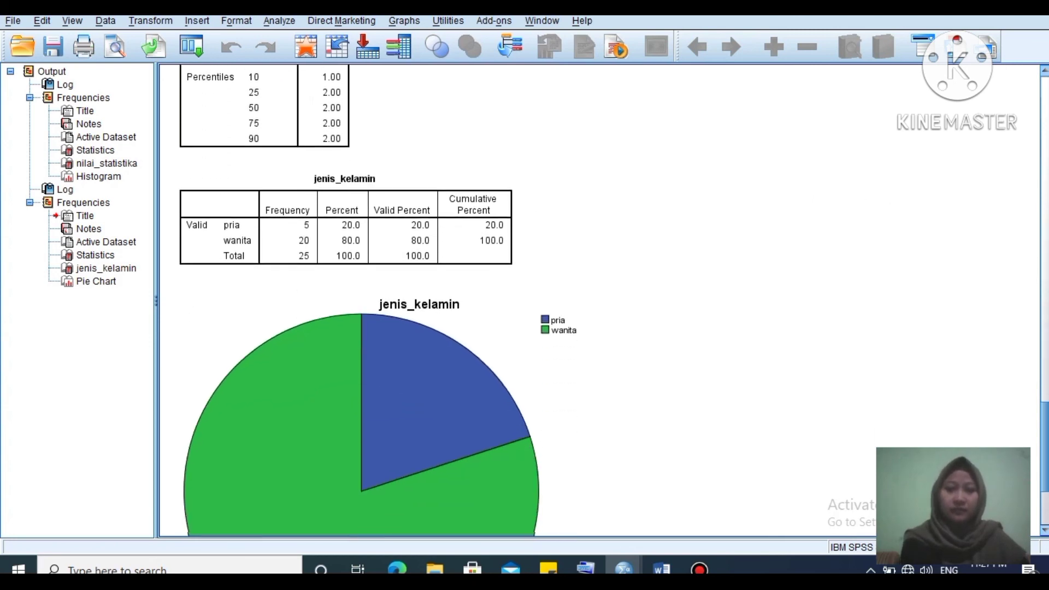
scroll(346, 300, down, 1)
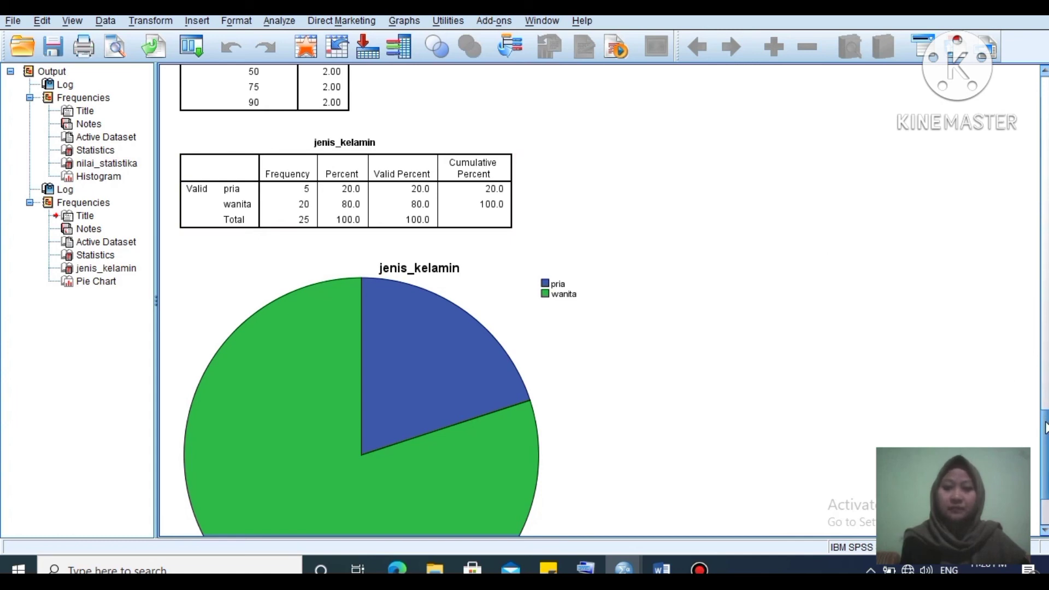
drag(1046, 429, 1045, 445)
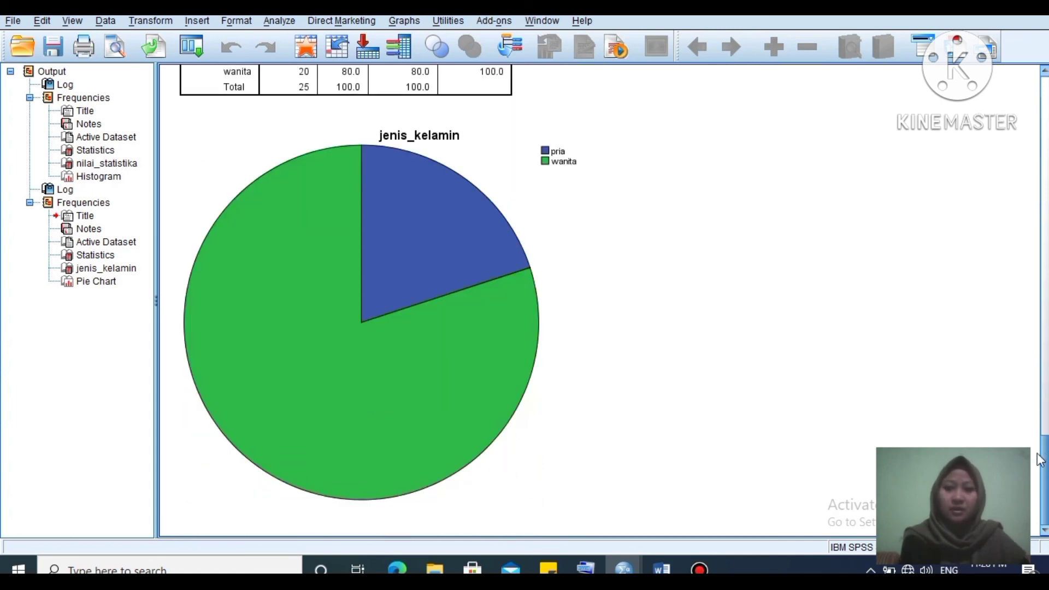